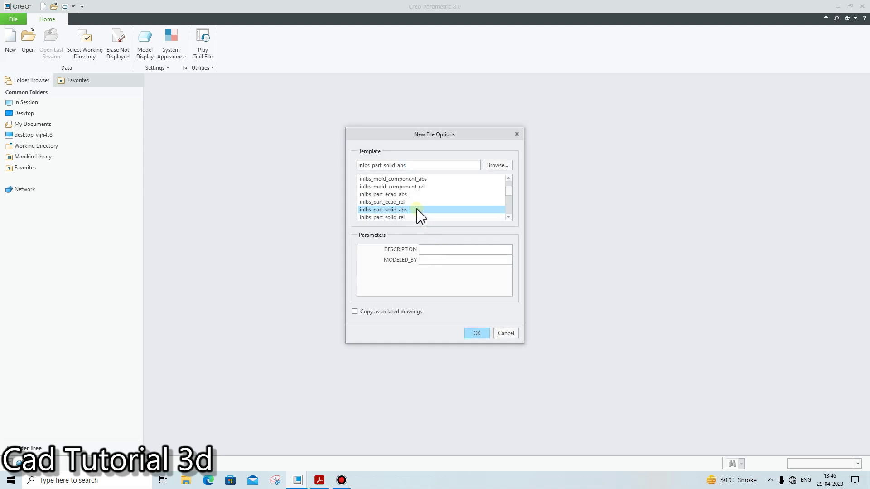
- Create the part from the mmns_part_solid_rel template and show its datum planes and coordinate system
scroll(417, 214, down, 5)
click(392, 179)
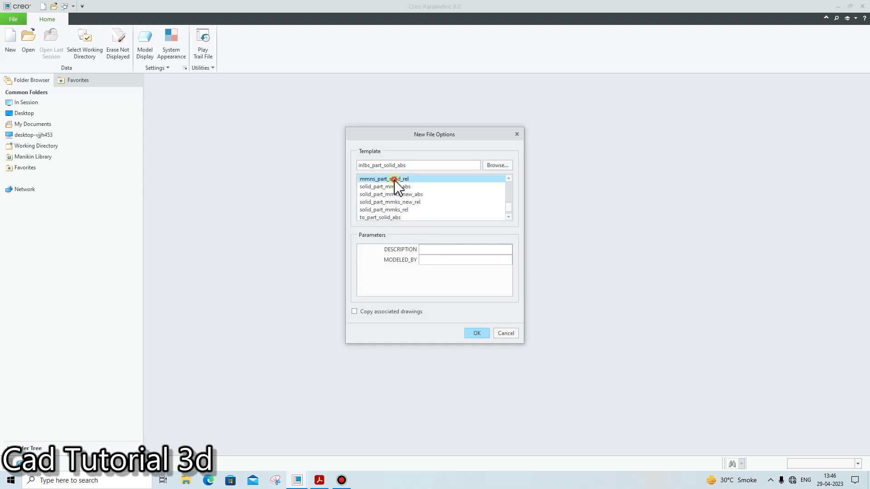
click(476, 332)
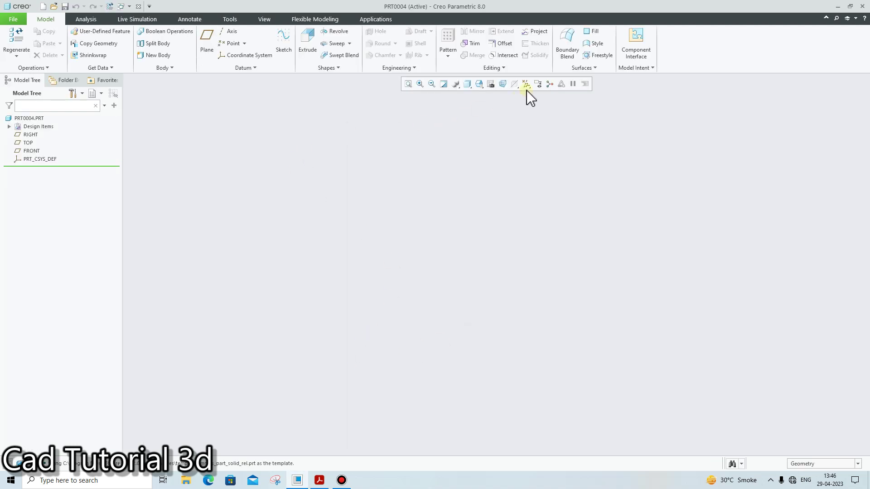
click(526, 84)
click(529, 95)
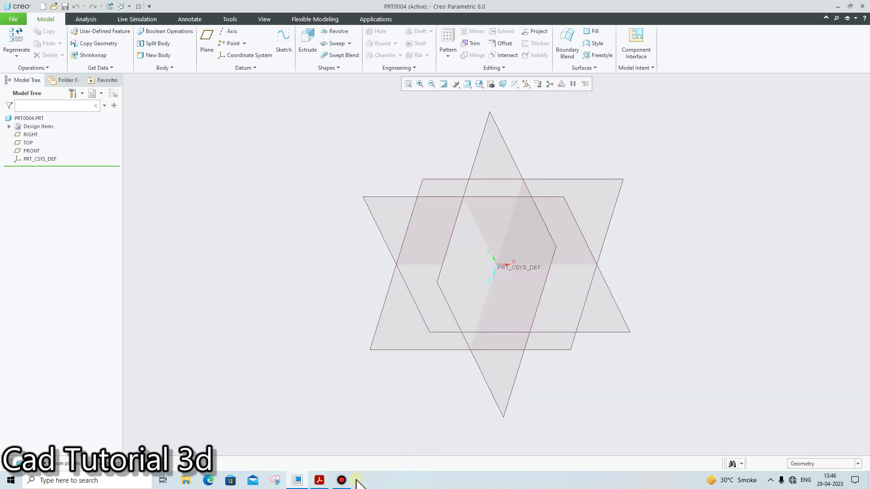
- Consult the PDF part drawing, and start a sketch on the FRONT plane viewed square to the screen
click(319, 480)
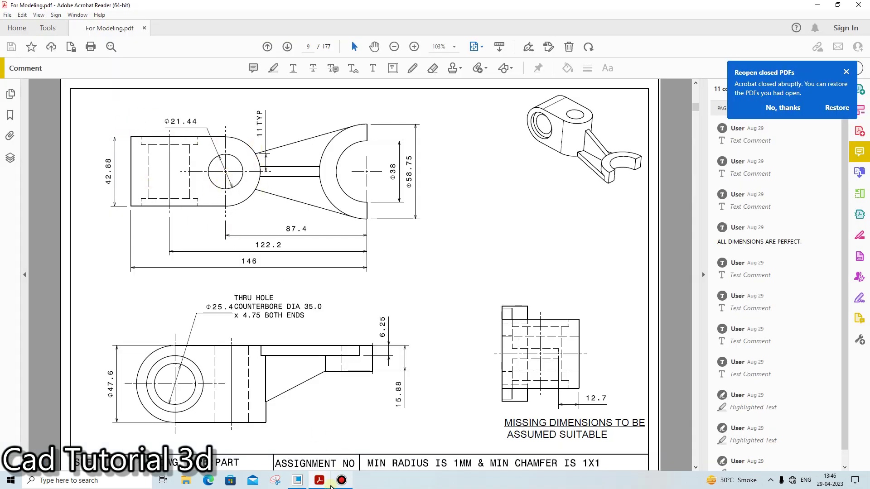
click(332, 486)
click(450, 200)
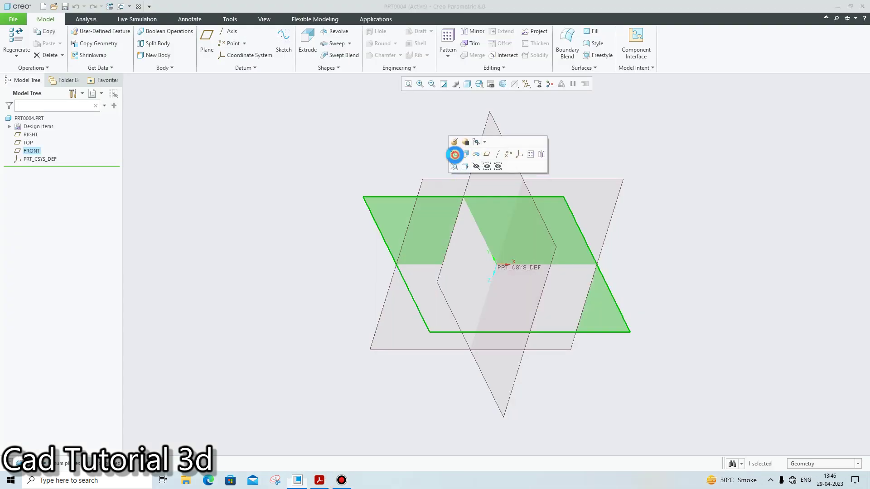
click(455, 154)
click(513, 84)
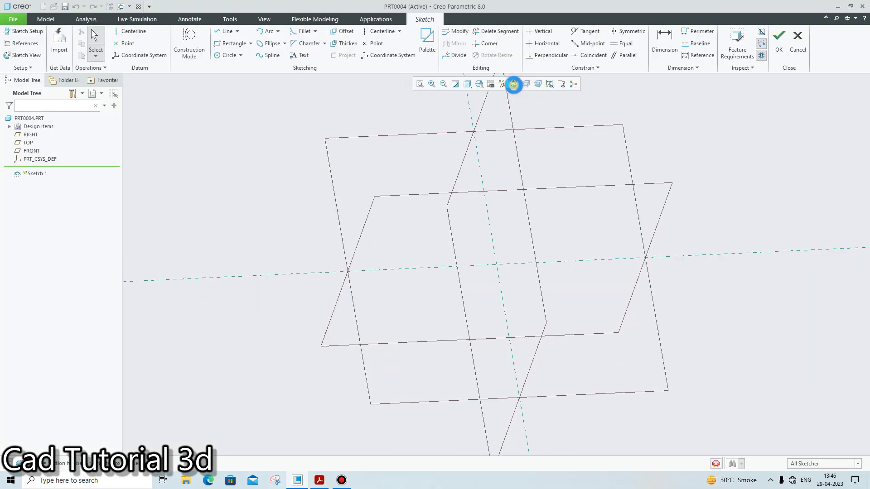
- Sketch two concentric circles centred on the origin, the outer one about 269 mm in diameter
click(314, 483)
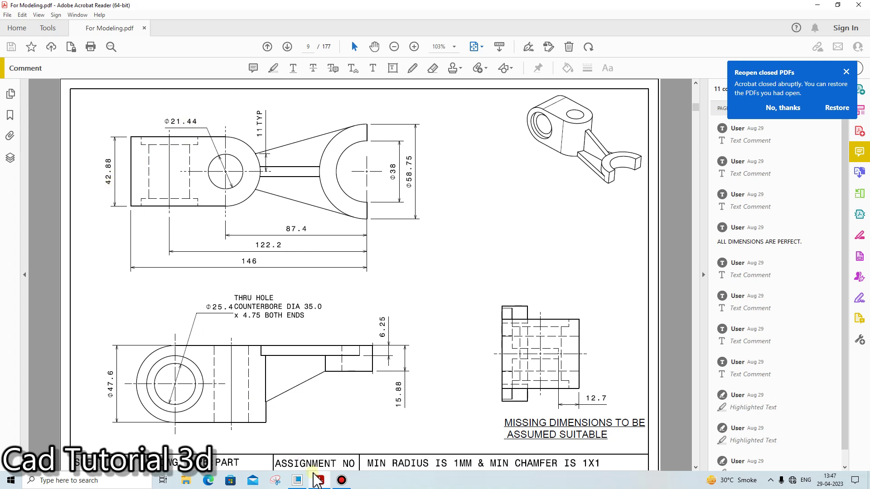
click(319, 481)
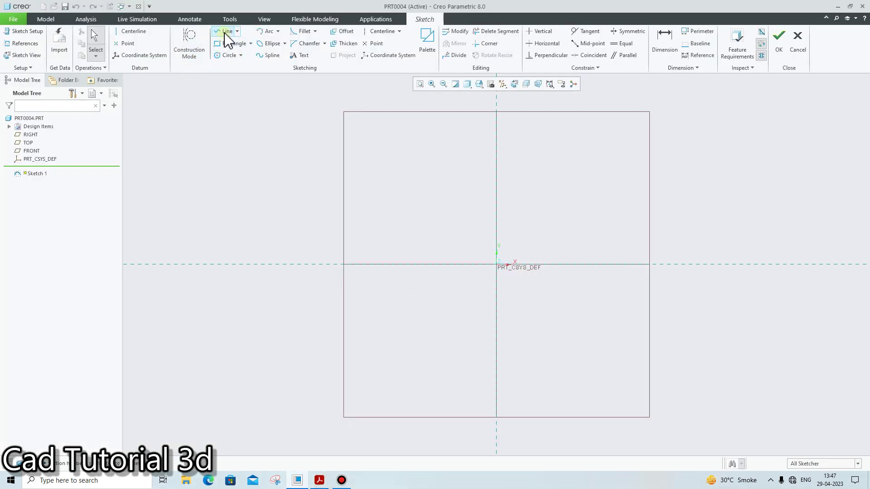
click(226, 55)
click(496, 264)
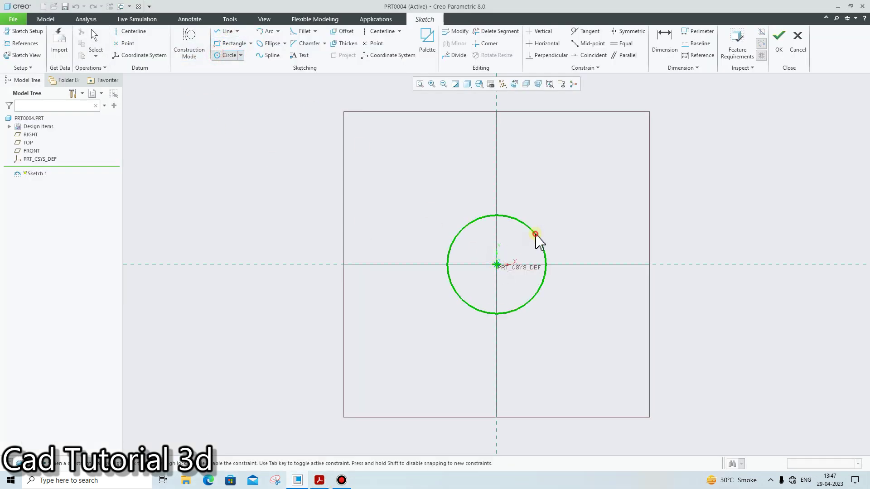
click(535, 234)
click(497, 264)
click(565, 221)
middle_click(495, 238)
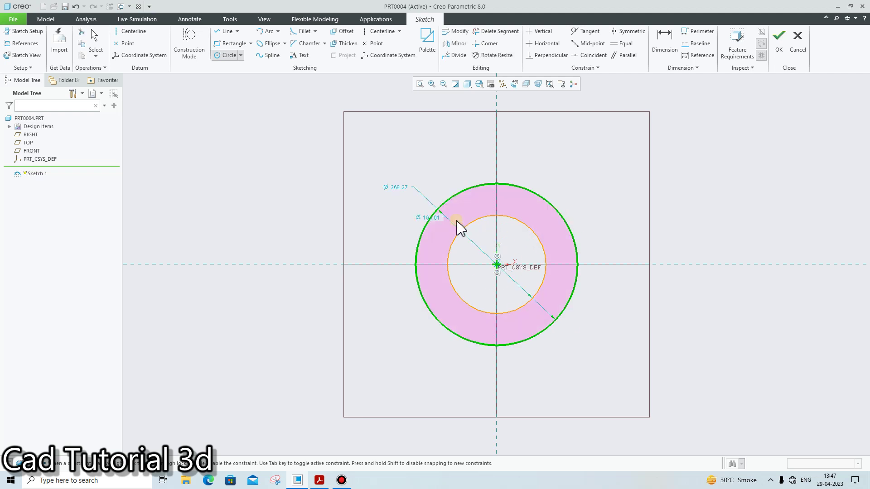
- Set the inner circle's diameter to 21.44 mm and the outer circle's diameter to 42.88 mm
double_click(431, 219)
key(BackSpace)
text(21.)
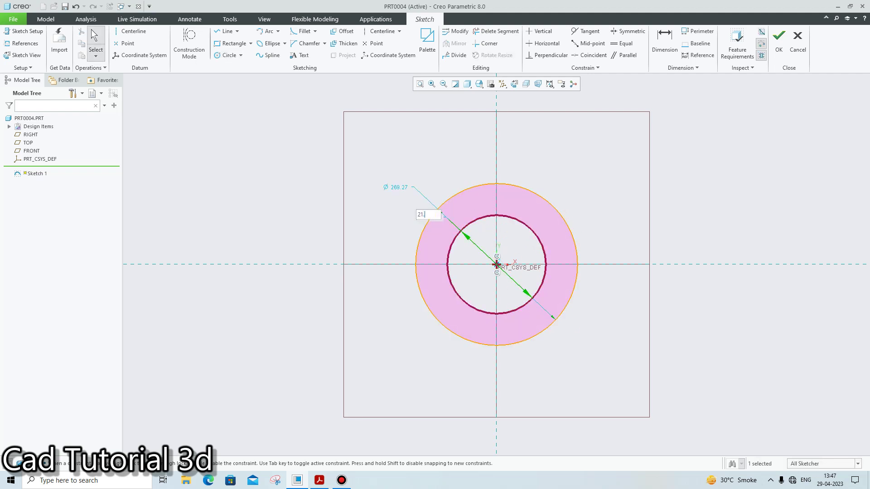
text(44)
key(Return)
click(393, 188)
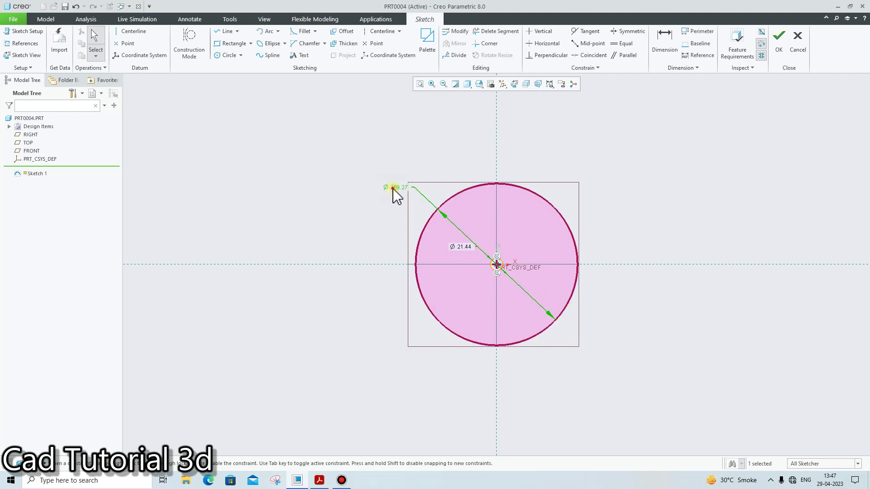
double_click(393, 187)
key(BackSpace)
text(42.88)
key(Return)
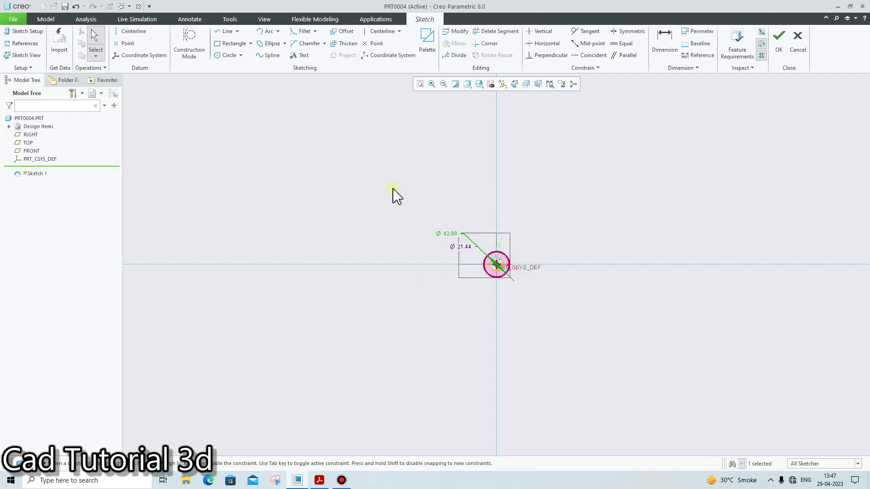
- Sketch two horizontal tangent lines about 54.4 mm long from the outer circle's quadrants, joined by a vertical line at their far ends
scroll(521, 292, up, 5)
click(326, 480)
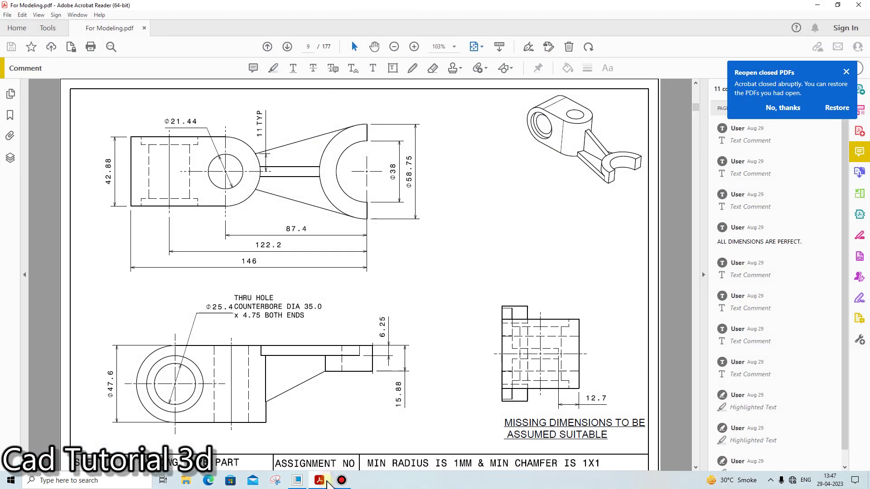
click(328, 483)
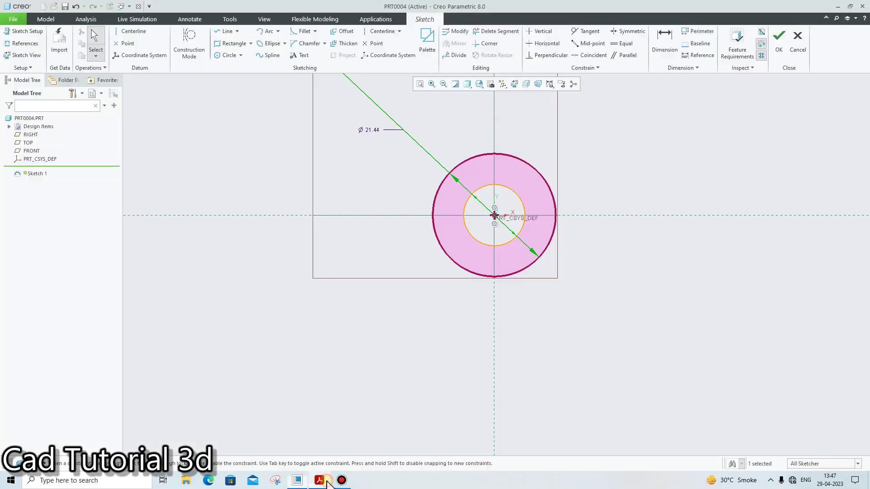
click(226, 31)
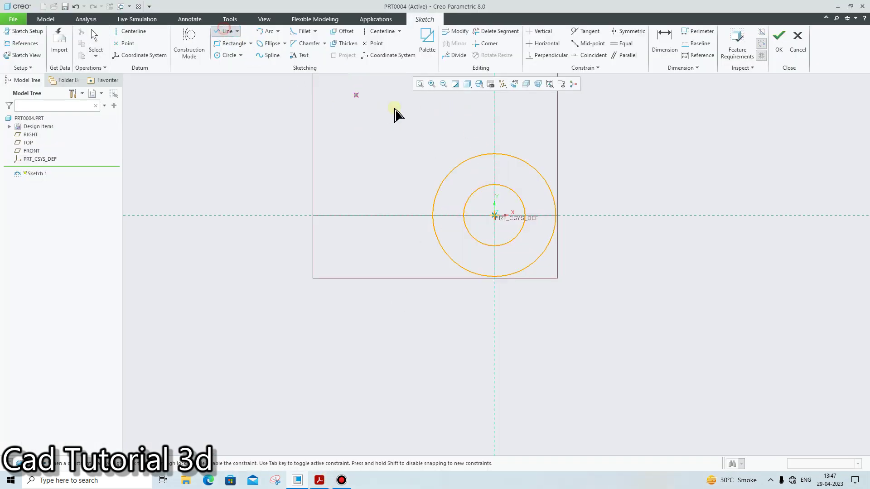
click(494, 154)
click(338, 155)
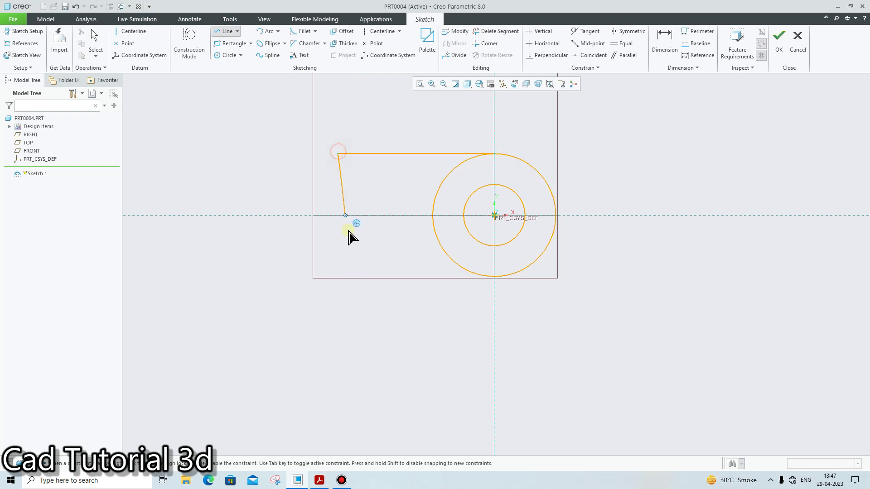
middle_click(494, 282)
click(494, 277)
click(340, 278)
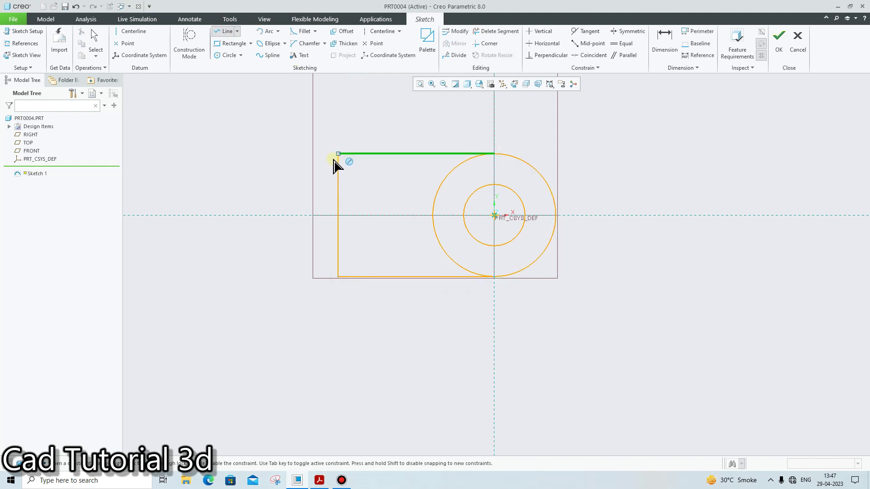
click(339, 155)
middle_click(449, 185)
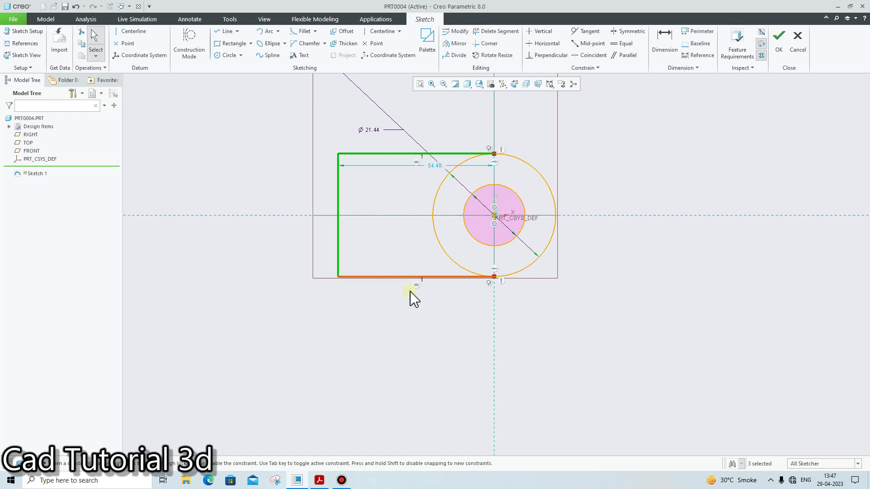
- Dimension the lower horizontal line's length as 146 minus 87.4, giving 58.60 mm, using the PDF drawing's values
click(322, 480)
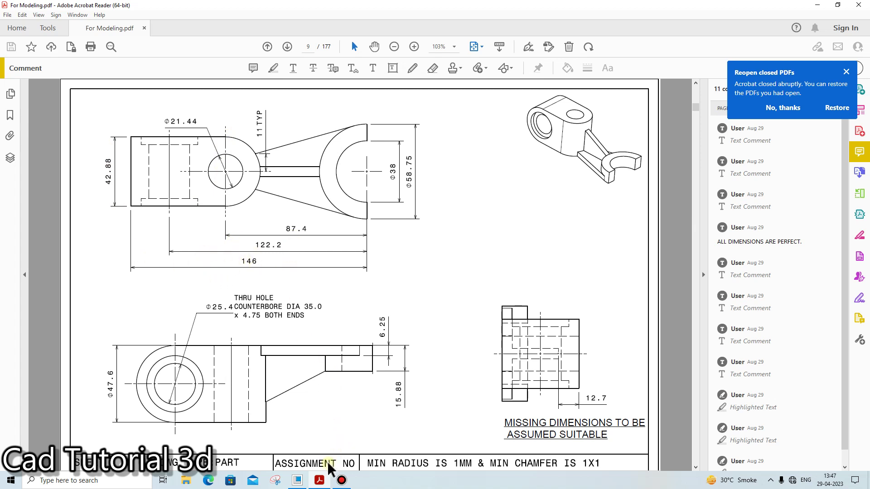
click(320, 480)
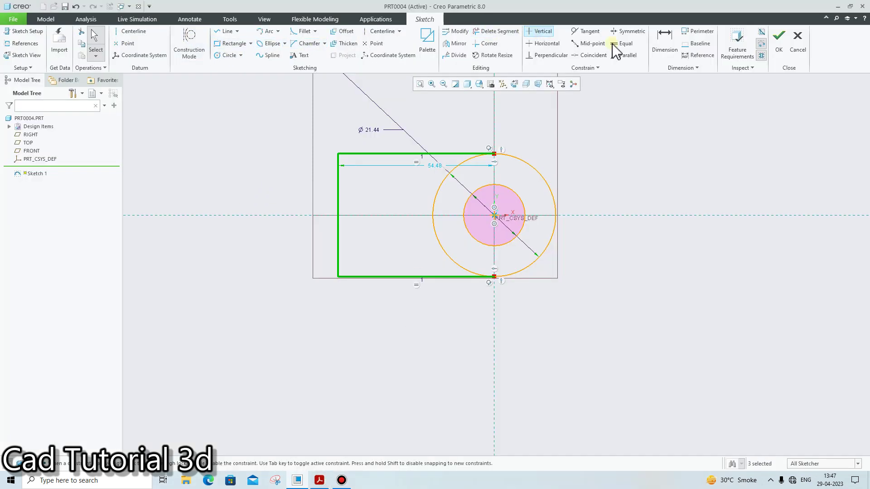
click(665, 41)
click(401, 276)
middle_click(399, 323)
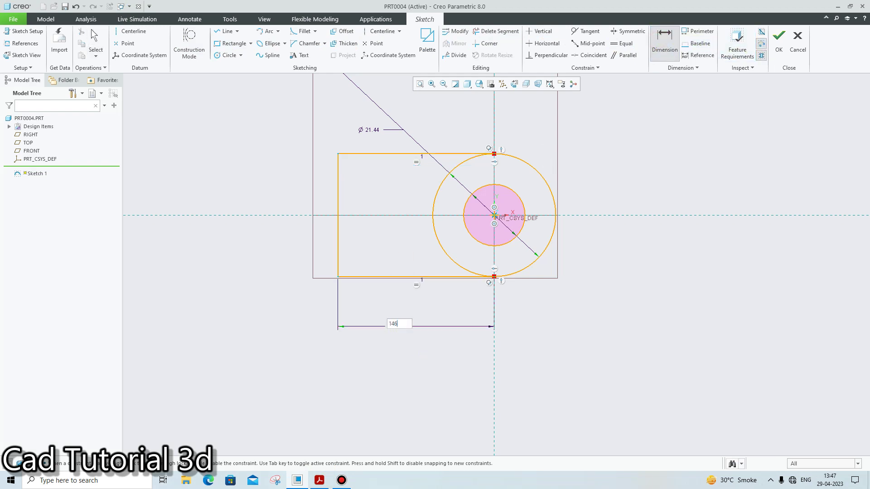
key(Return)
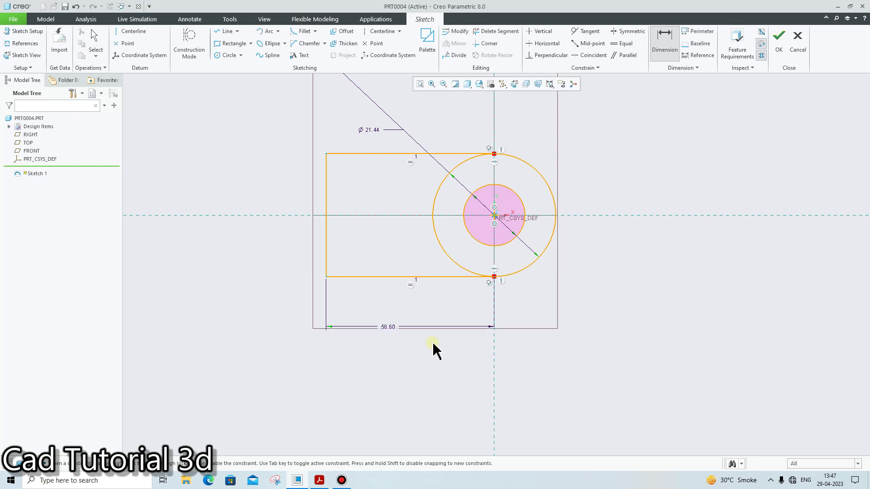
click(655, 318)
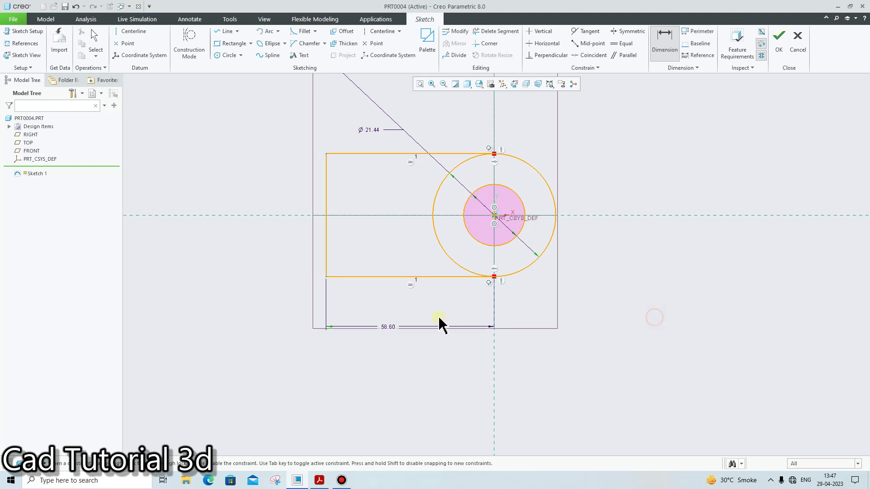
- Recheck the PDF drawing, trim away the outer circle's half lying inside the rectangular outline, and finish the sketch
click(305, 484)
click(304, 484)
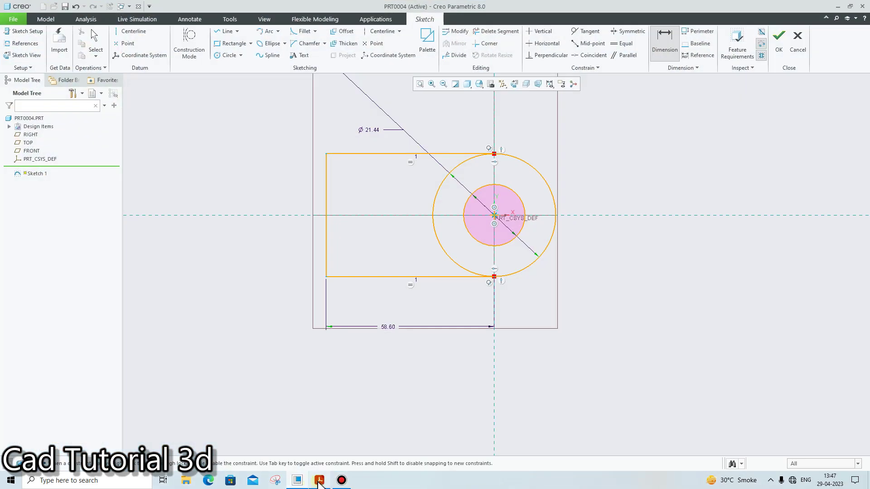
click(340, 483)
click(341, 483)
click(319, 481)
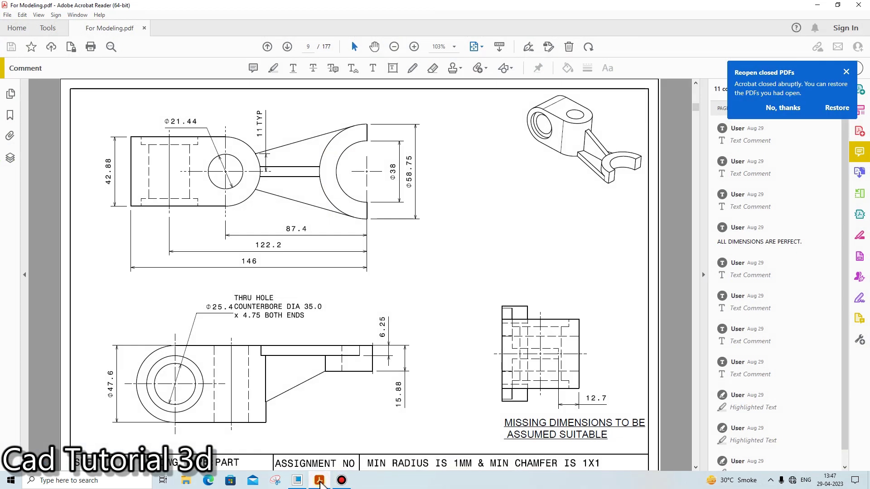
click(320, 482)
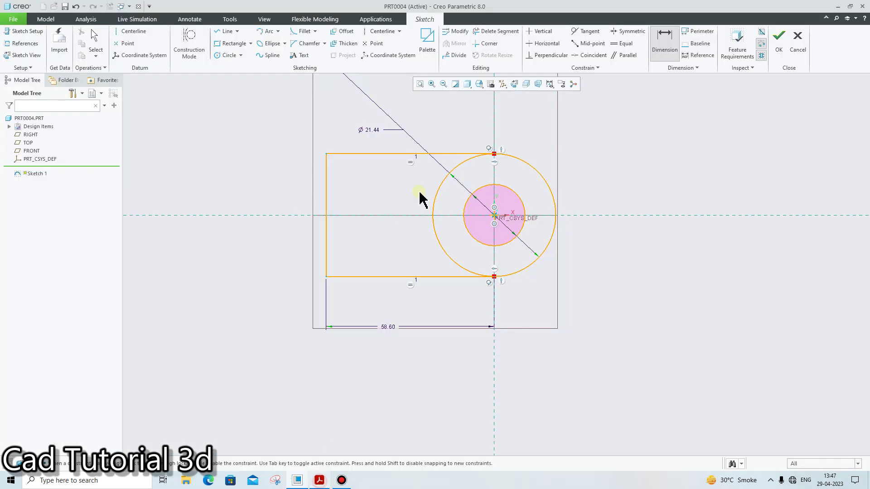
click(493, 31)
drag(442, 177, 443, 270)
middle_click(677, 235)
click(779, 40)
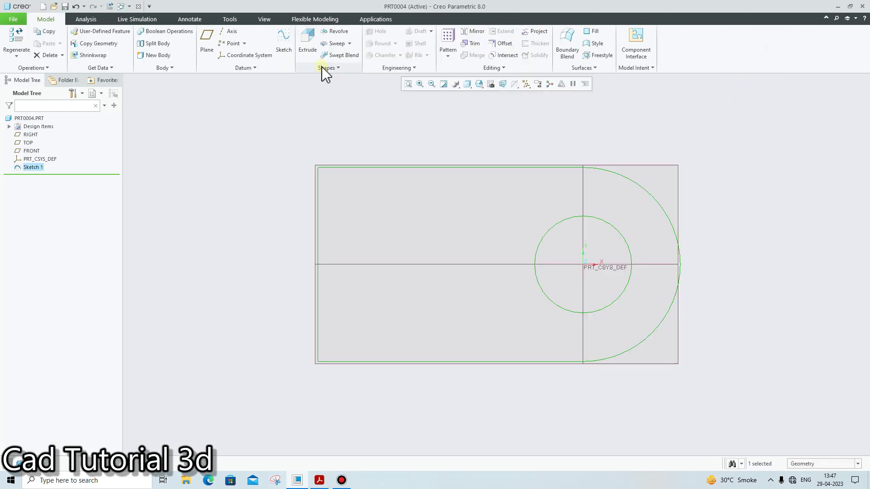
- Extrude the profile as a solid, symmetrically about the sketch plane, to the 47.60 mm total depth given in the PDF drawing
click(307, 40)
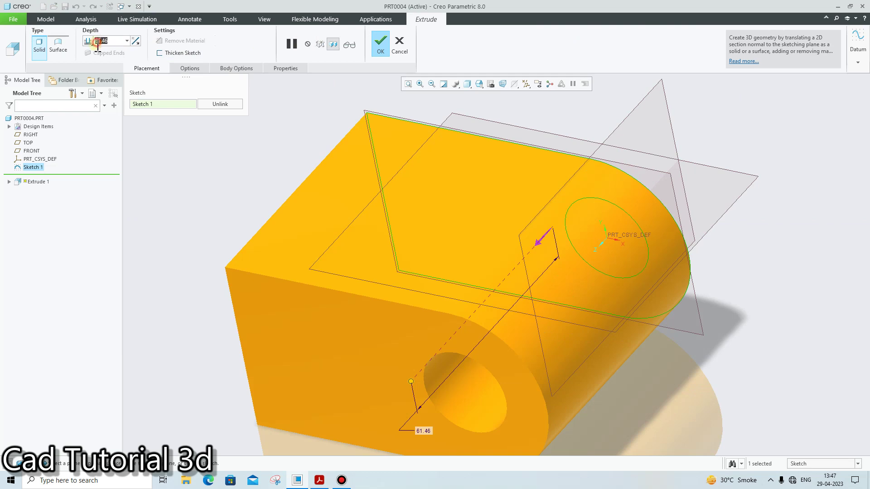
click(89, 41)
click(99, 64)
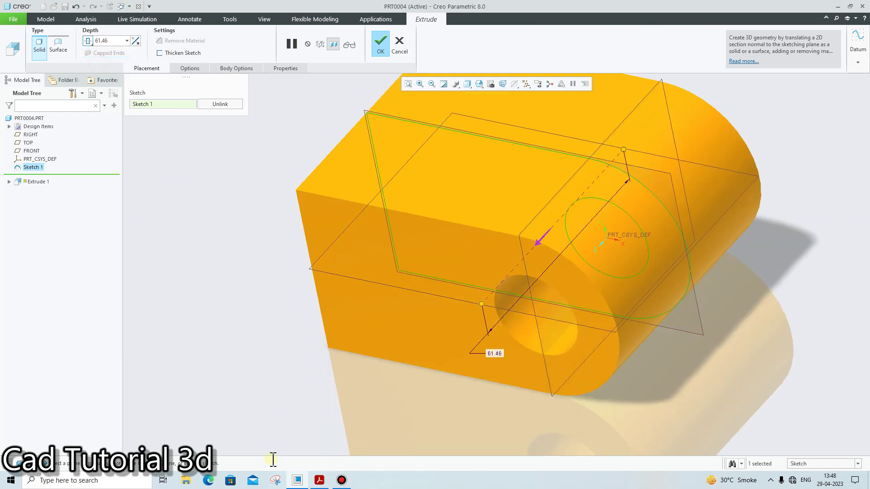
click(319, 481)
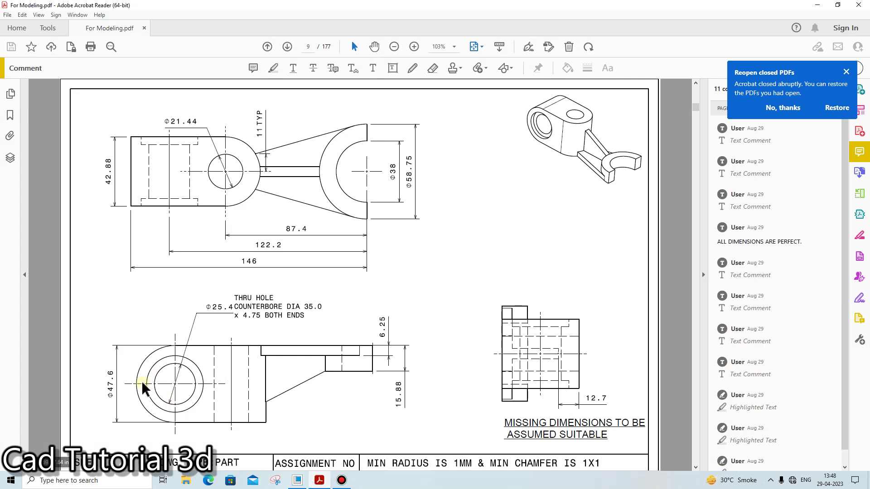
click(312, 483)
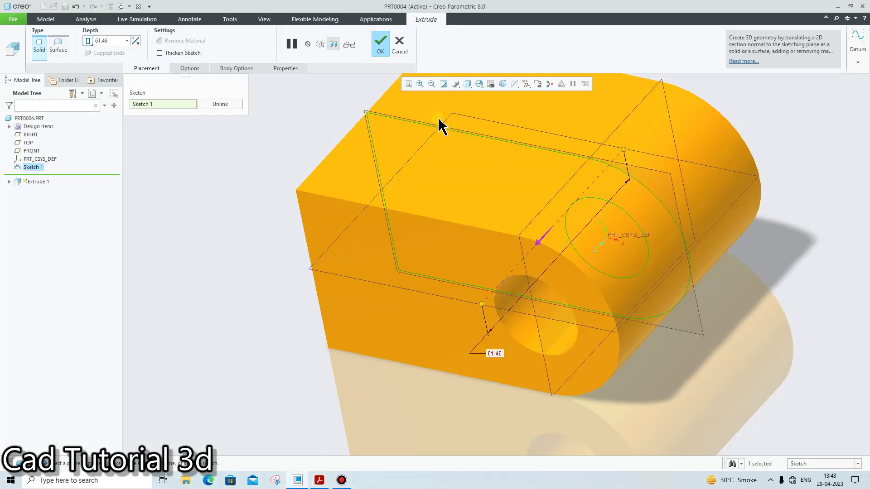
key(BackSpace)
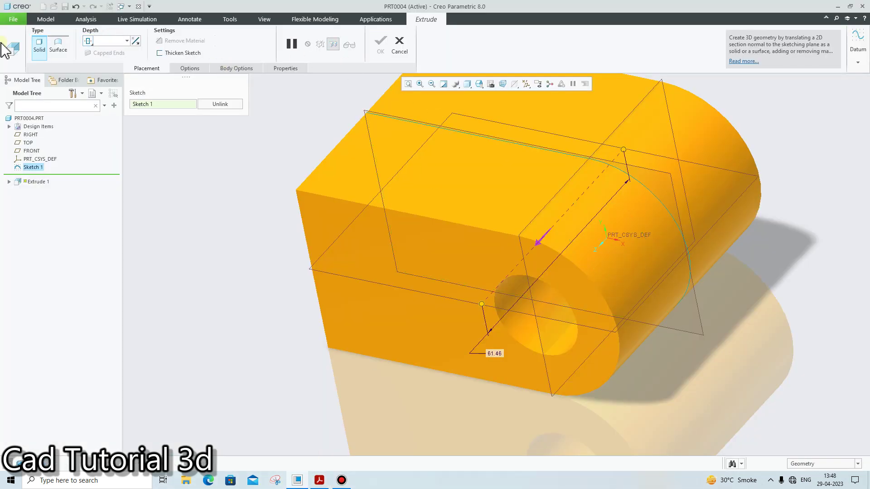
key(Return)
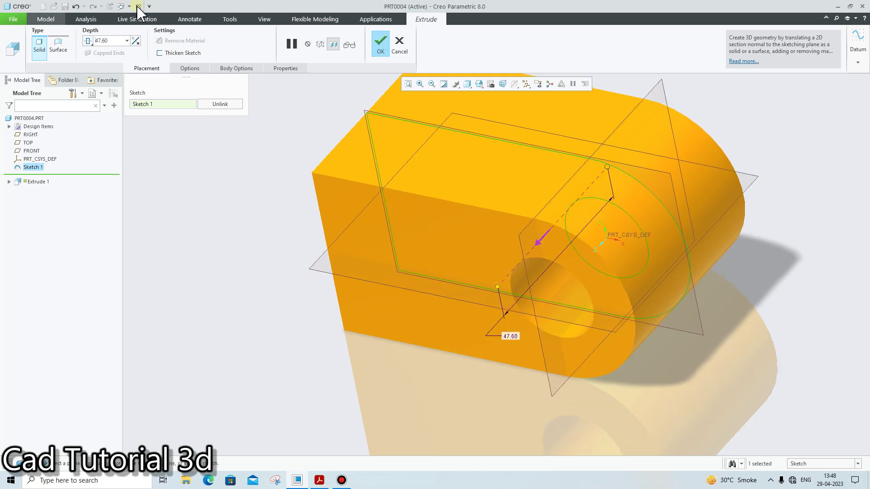
click(381, 44)
- Change the model's display style to shading without reflections
middle_drag(684, 155, 697, 150)
click(467, 86)
click(469, 105)
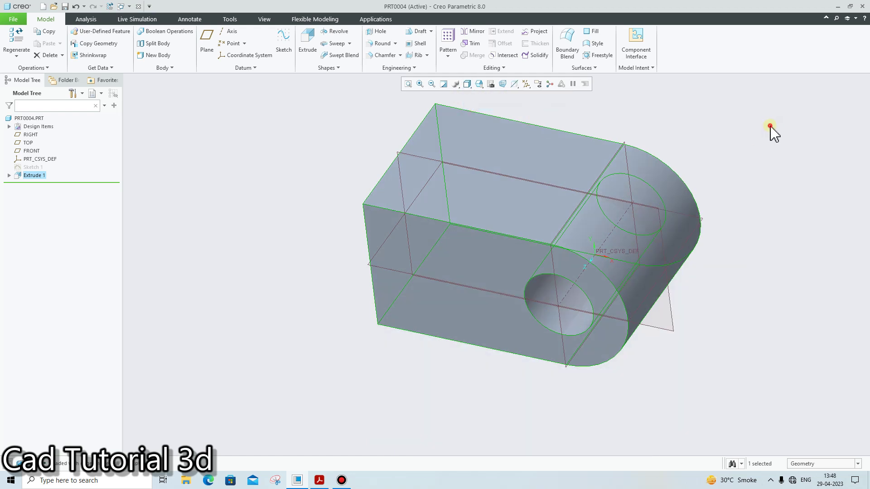
- Clear the feature selection and change the model's display style to shading with reflections
click(772, 132)
click(471, 84)
click(469, 96)
click(743, 145)
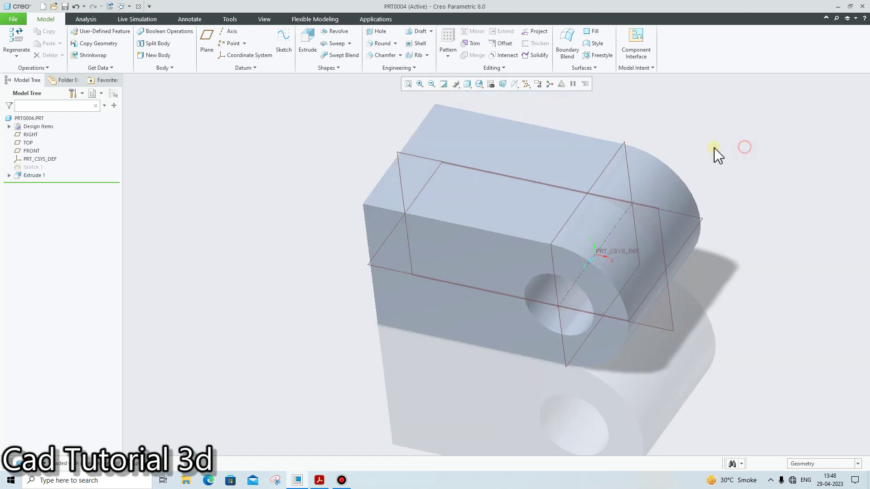
- Compare the block from several angles with the PDF drawing to see how its square end should be shaped
mouse_move(695, 139)
middle_down()
mouse_move(703, 128)
mouse_move(690, 139)
mouse_move(680, 120)
mouse_move(684, 145)
middle_up()
scroll(679, 125, up, 2)
scroll(676, 129, down, 3)
scroll(657, 163, up, 2)
scroll(675, 152, down, 1)
click(318, 481)
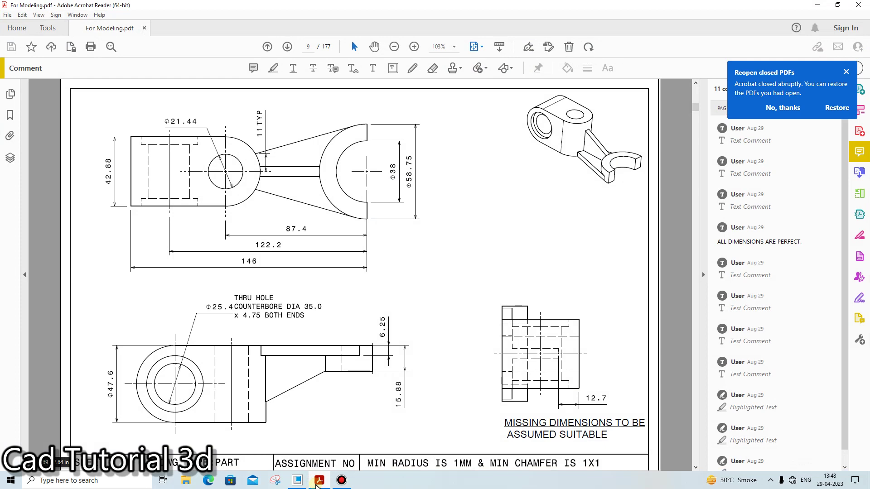
click(318, 481)
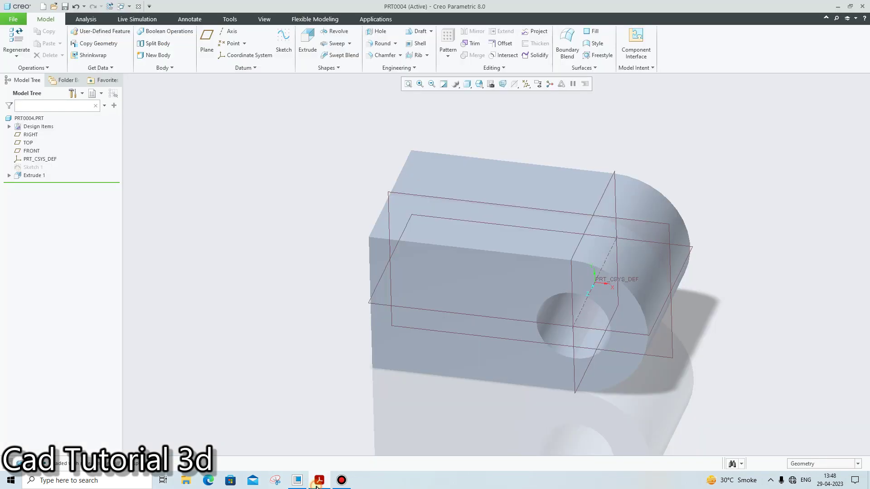
click(318, 481)
click(318, 486)
middle_drag(656, 220, 653, 183)
click(319, 482)
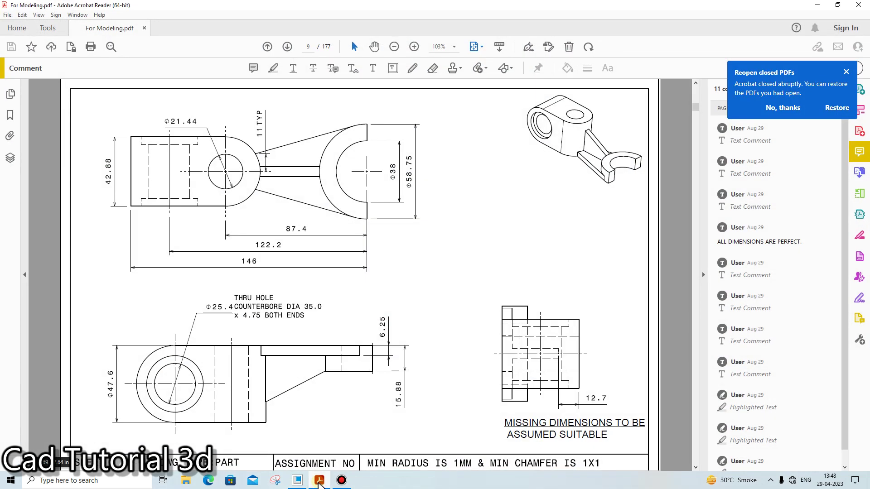
click(320, 482)
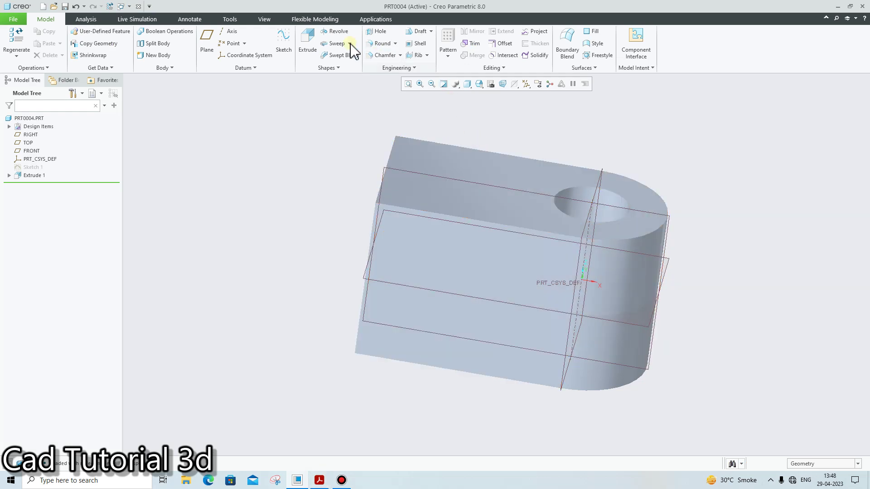
- Apply a full round to the block's square end between its two opposite large faces, and return to the modeling tools
click(382, 43)
click(427, 175)
middle_drag(427, 175, 466, 220)
ctrl+click(421, 373)
click(351, 277)
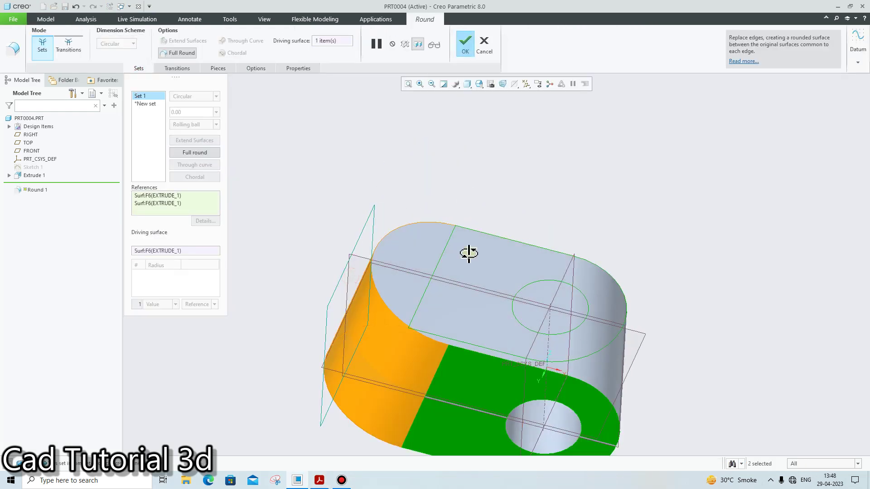
middle_drag(469, 253, 462, 132)
click(465, 43)
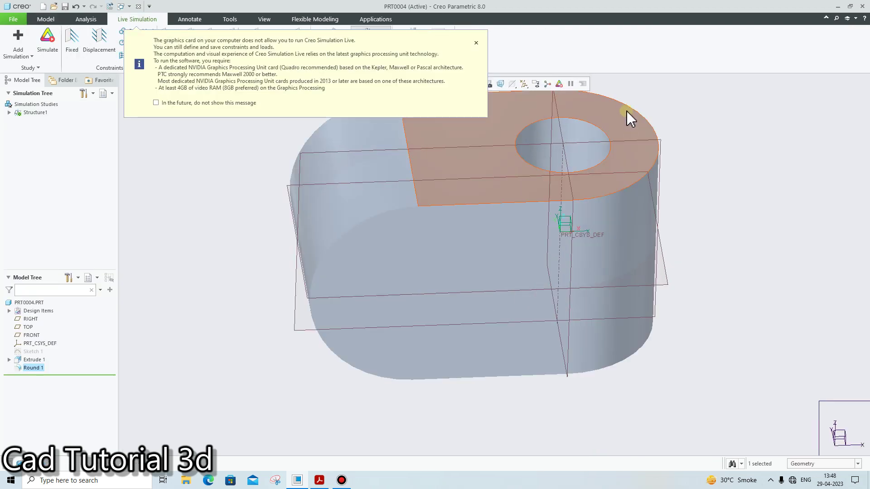
click(476, 42)
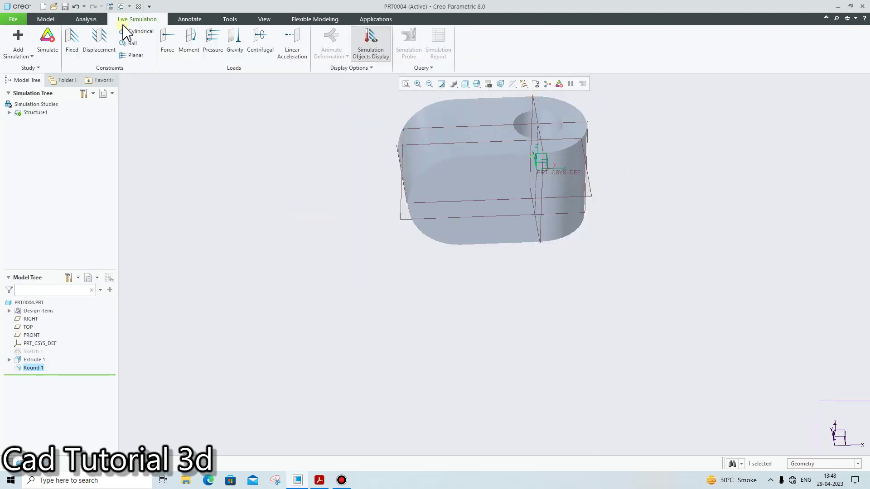
click(45, 19)
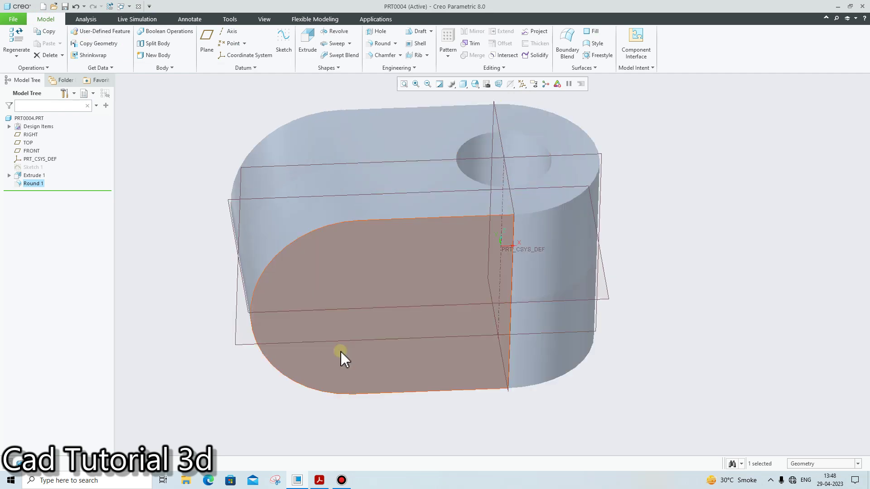
- Check the PDF drawing's isometric view and create a datum axis through the cylindrical surface of the block's newly rounded end
click(320, 480)
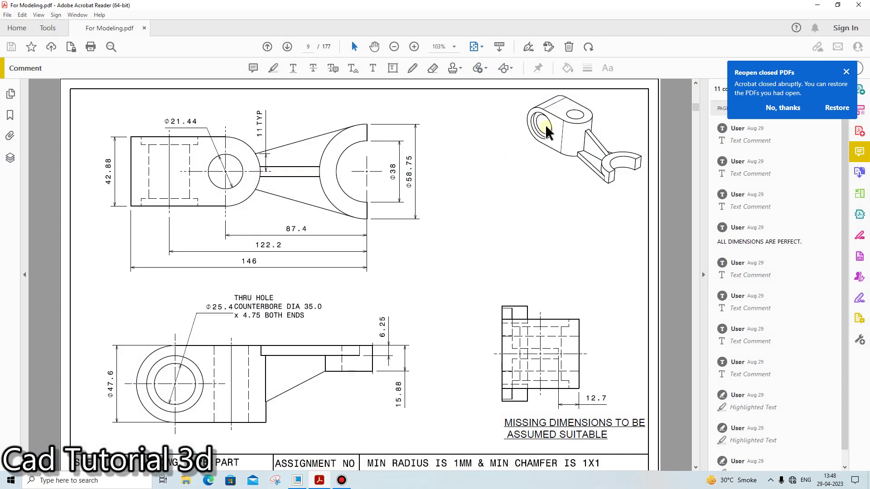
click(321, 480)
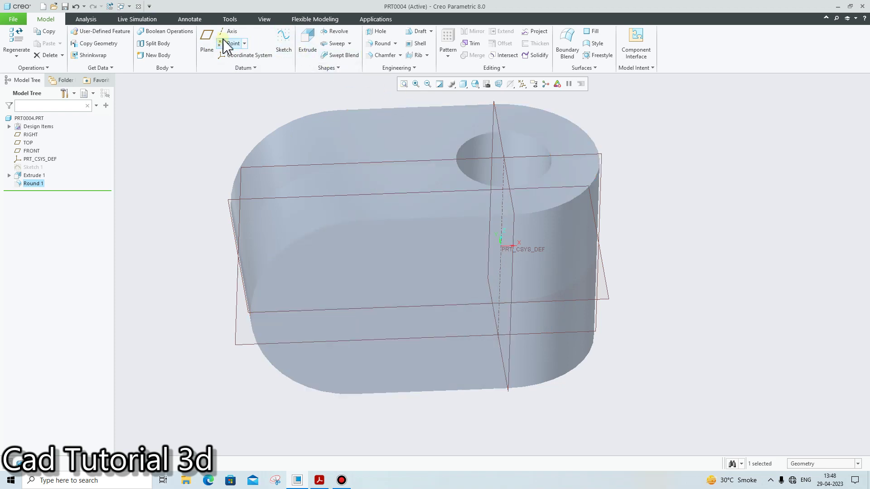
click(225, 32)
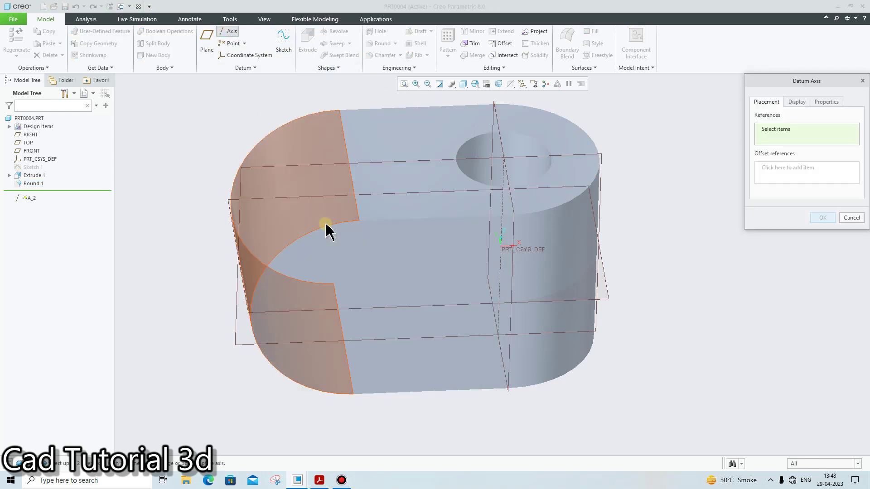
click(322, 210)
click(823, 218)
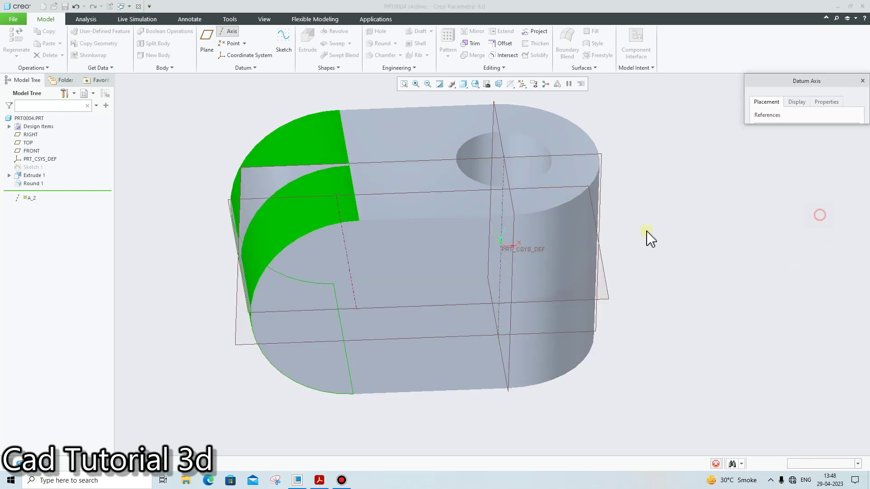
mouse_move(370, 204)
middle_down()
mouse_move(373, 189)
mouse_move(360, 209)
middle_up()
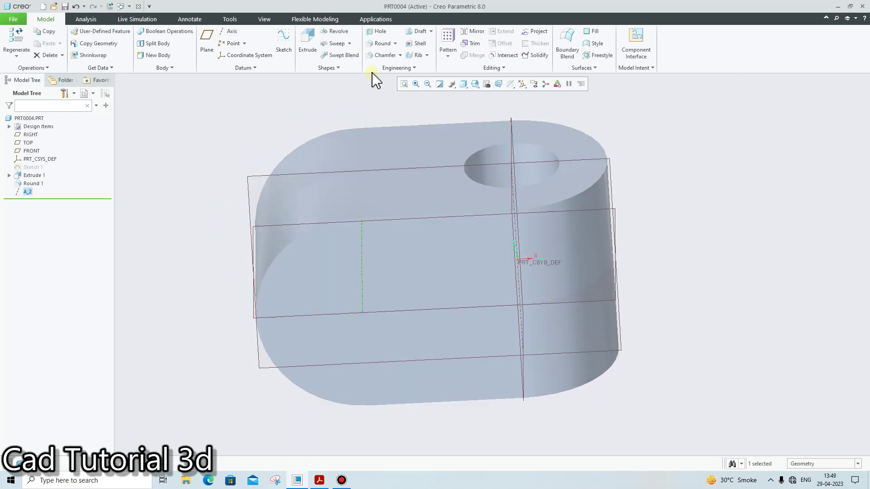
- Change the model's display style to Shading With Edges
click(463, 84)
click(465, 105)
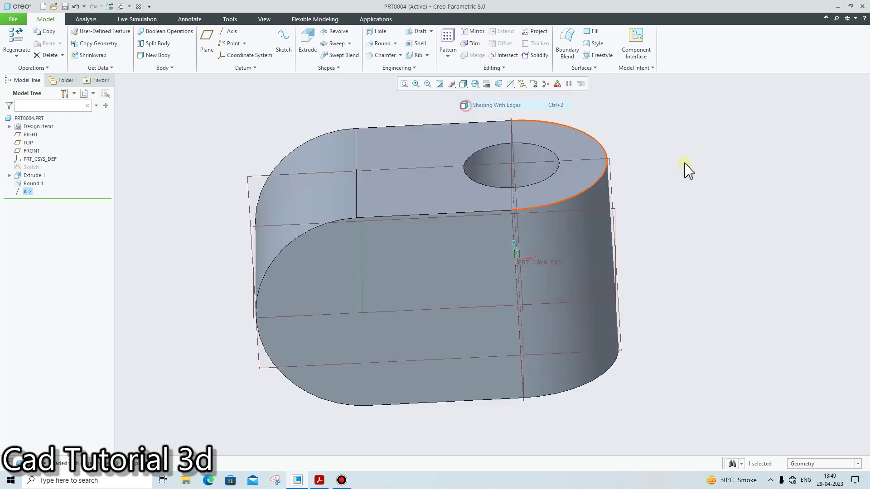
middle_drag(558, 165, 561, 156)
- Check the PDF drawing's hole callout and begin a simple drilled hole with a counterbore
click(320, 481)
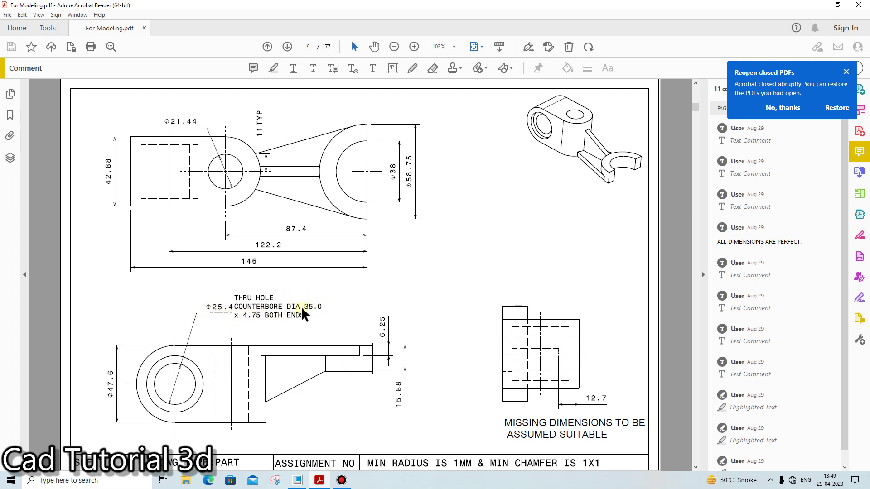
click(319, 481)
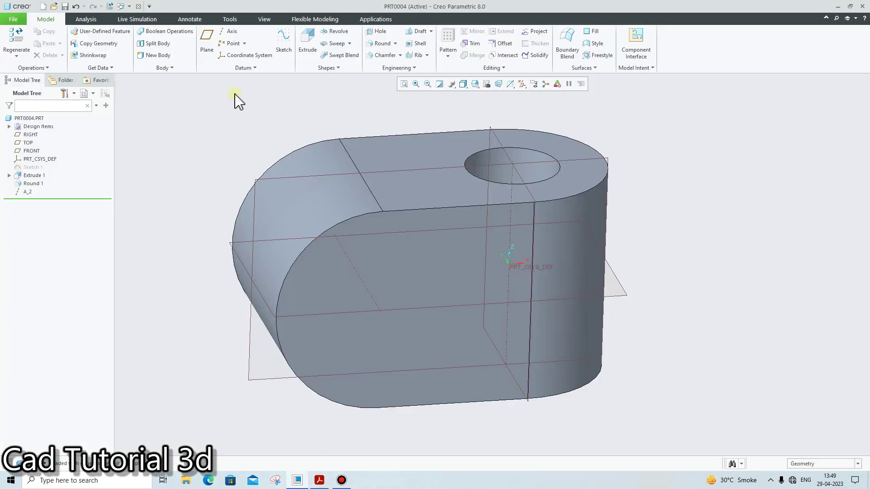
click(380, 31)
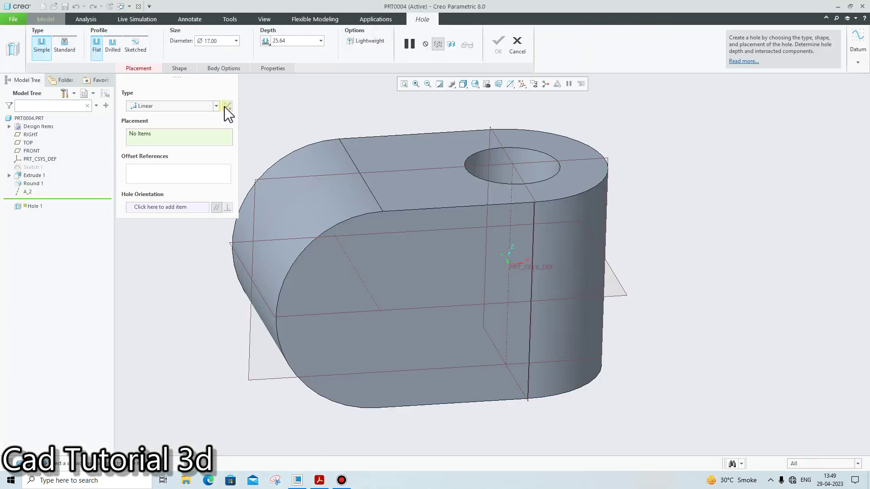
click(113, 45)
click(177, 69)
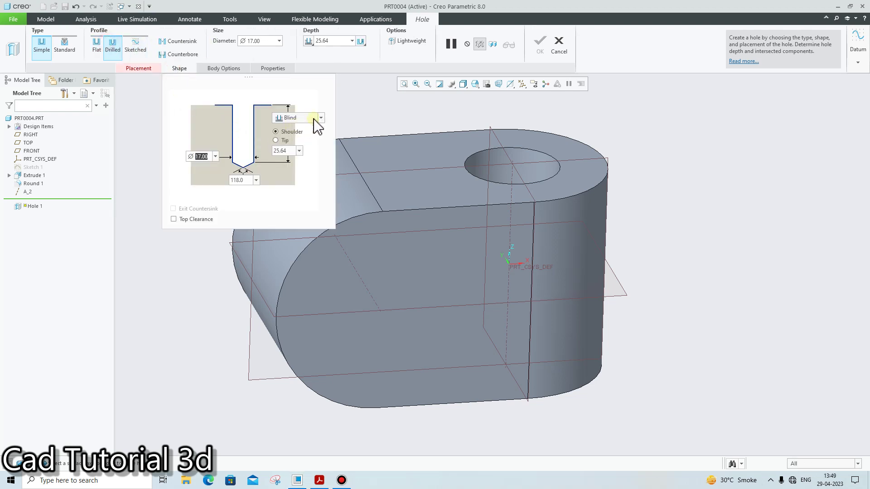
click(181, 41)
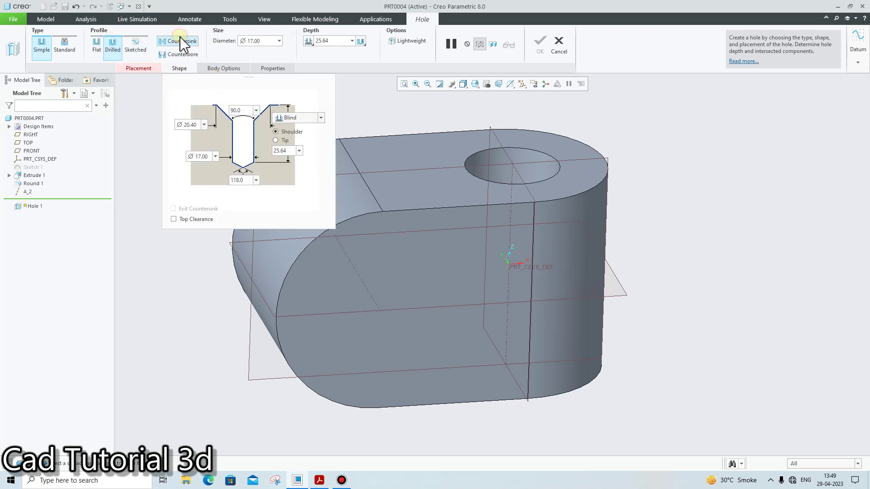
click(181, 55)
click(180, 41)
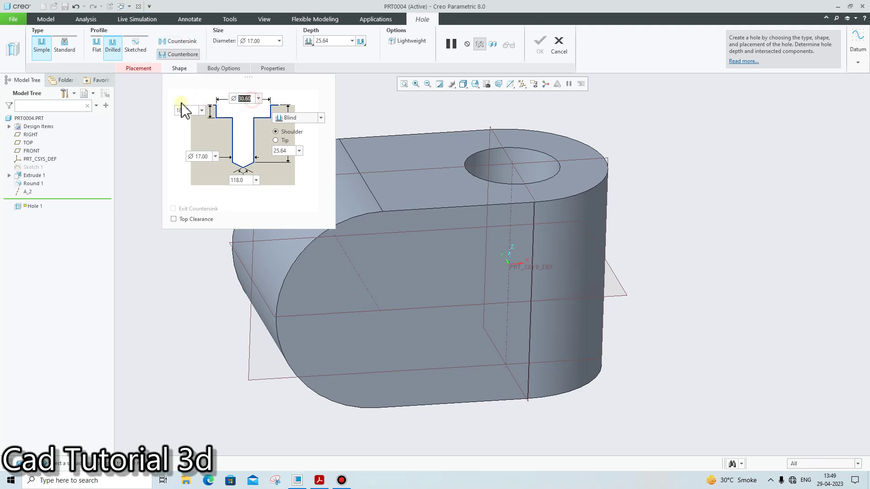
- Set the counterbore diameter to 35 mm and the hole diameter to 25.04 mm
click(320, 482)
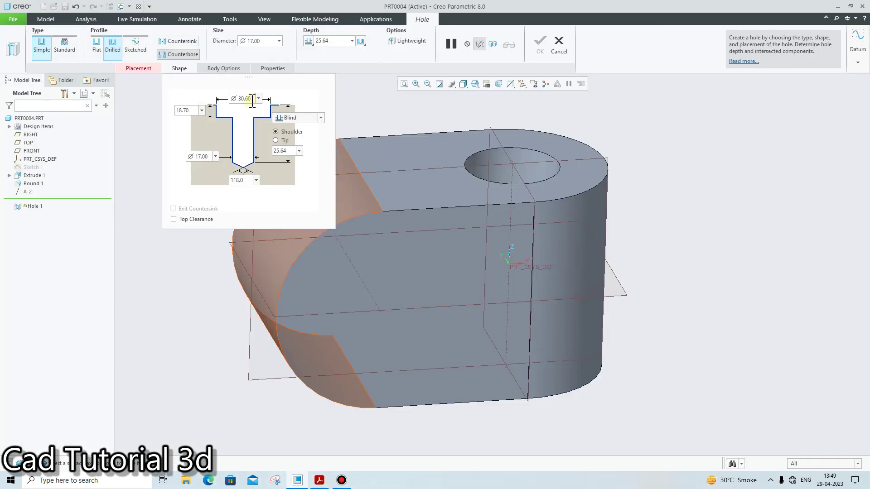
double_click(252, 100)
key(BackSpace)
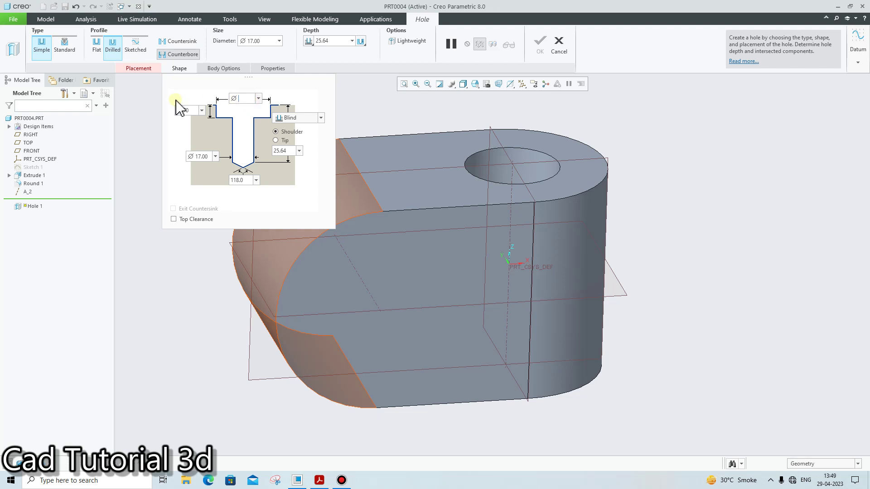
text(35)
key(Return)
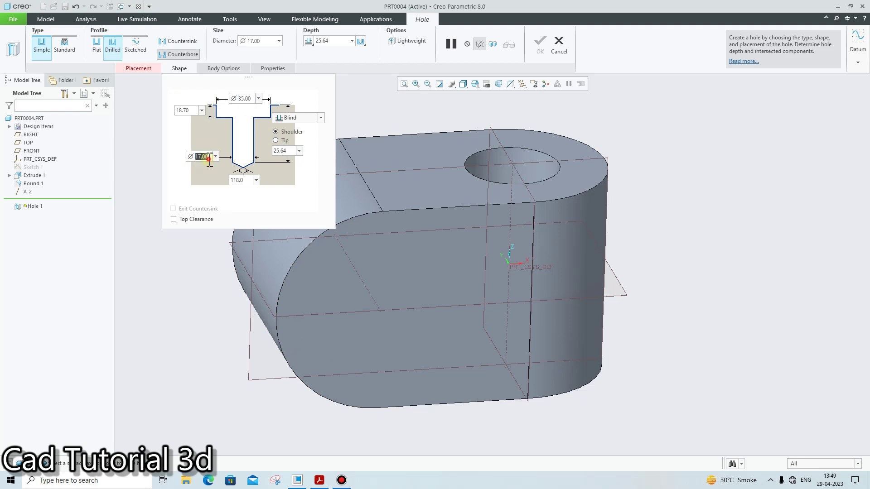
key(BackSpace)
text(25.04)
key(Return)
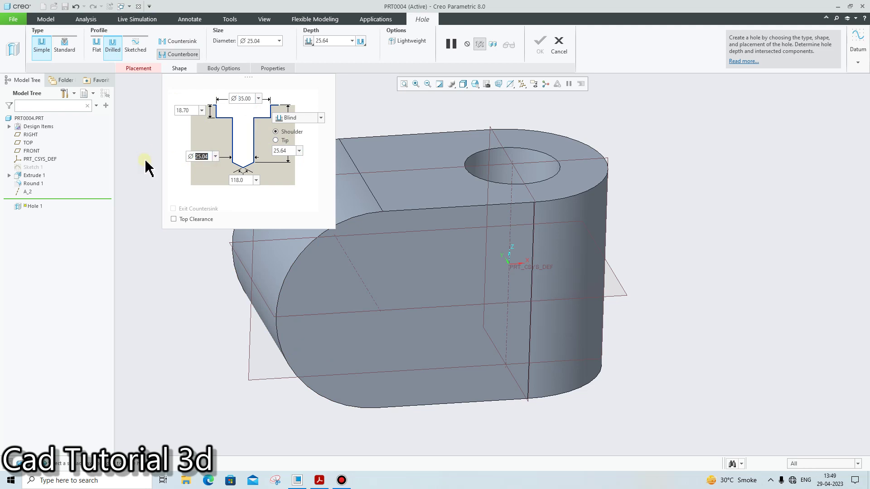
- Recheck the hole callout in the PDF drawing and set the hole's depth to Through All
click(320, 481)
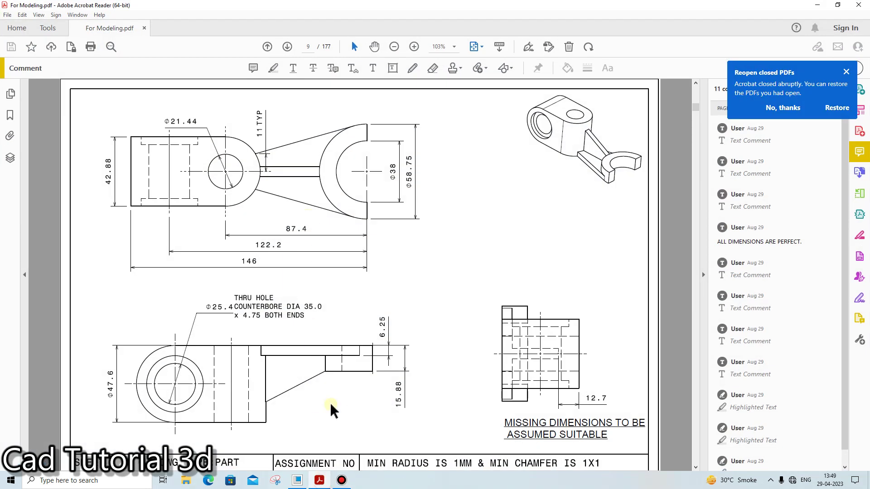
click(328, 481)
click(321, 118)
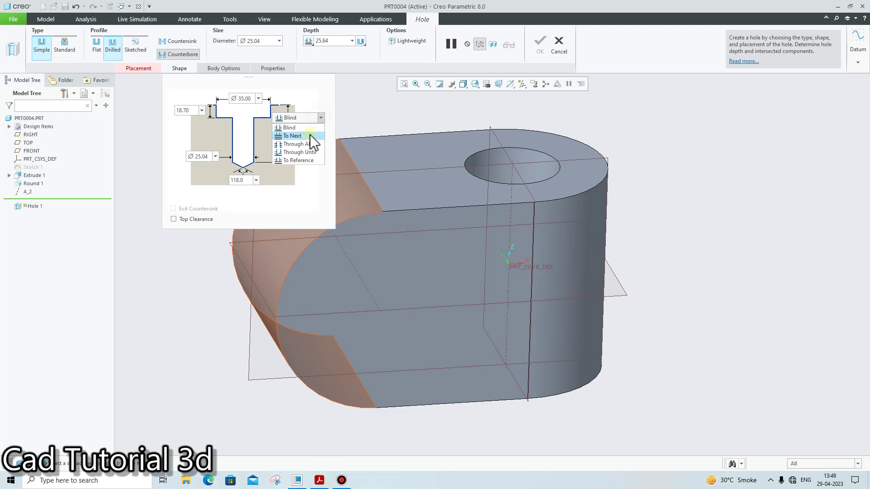
click(297, 144)
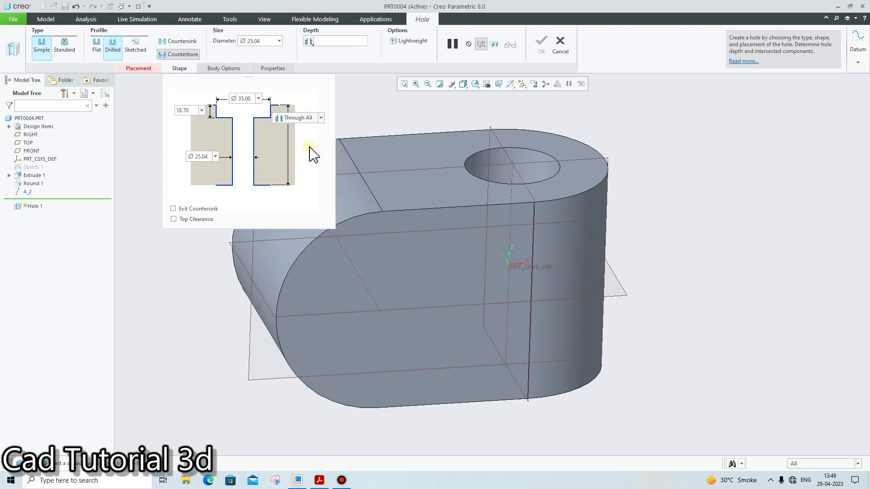
- Place the counterbored hole on the rounded end's datum axis and the block's flat side face, and finish the hole
click(371, 307)
middle_drag(397, 344, 400, 270)
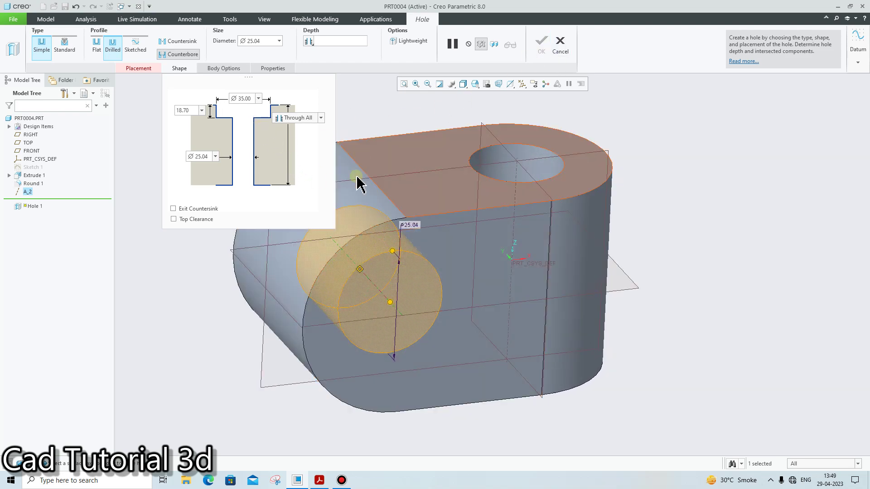
ctrl+click(458, 266)
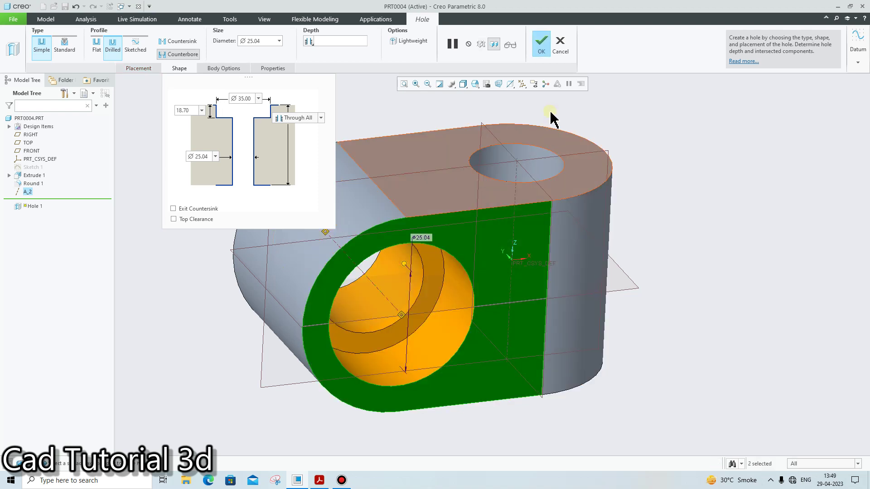
click(543, 44)
- Mirror the counterbored hole about the TOP plane and return to the PDF drawing
middle_drag(573, 194, 496, 311)
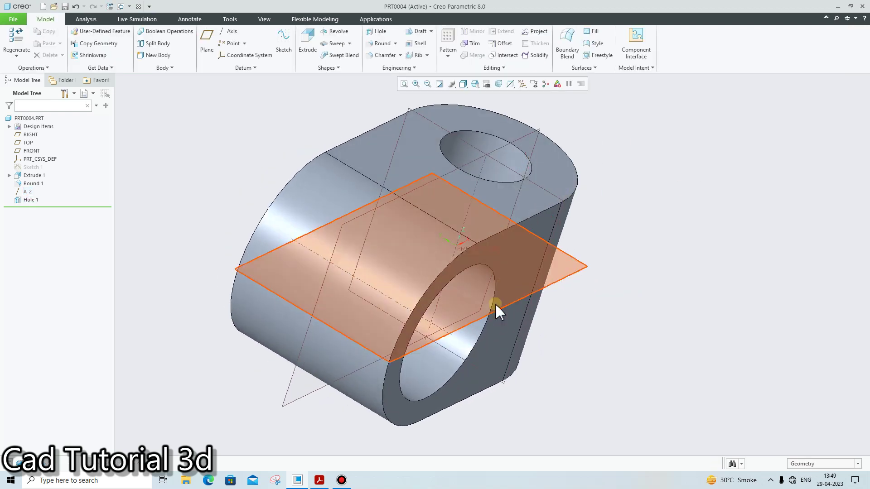
click(25, 200)
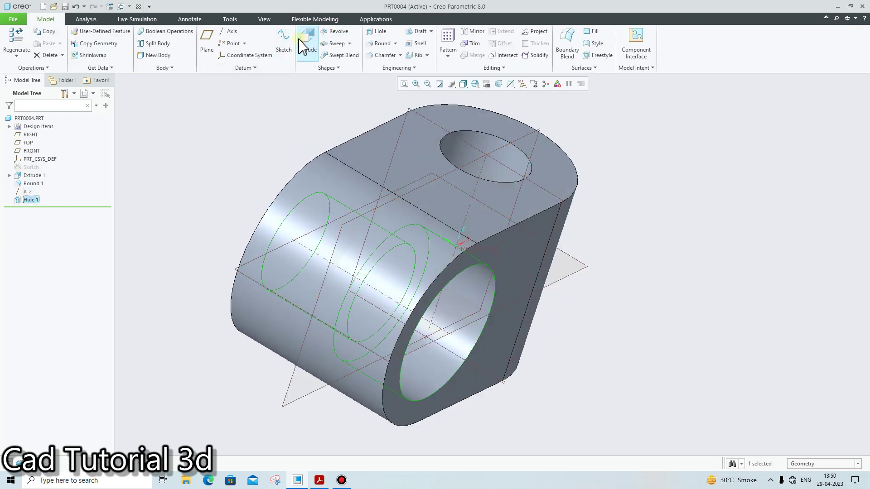
click(469, 31)
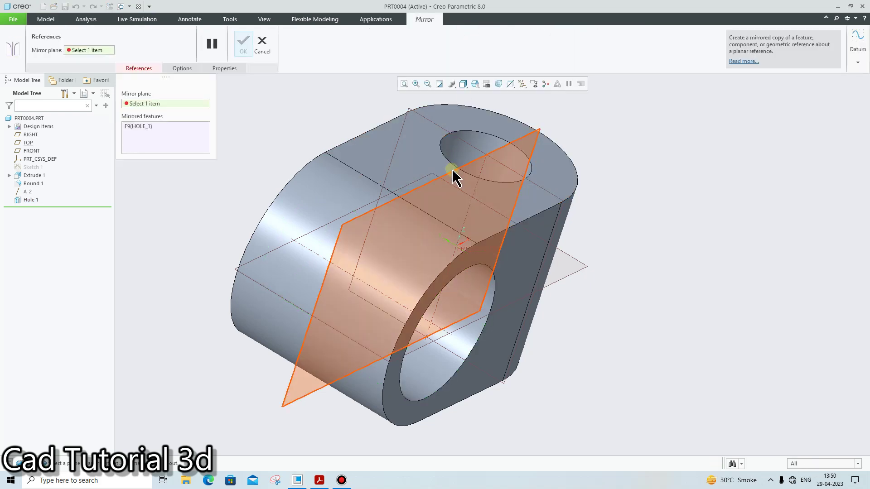
click(451, 175)
click(243, 43)
middle_drag(257, 83, 290, 415)
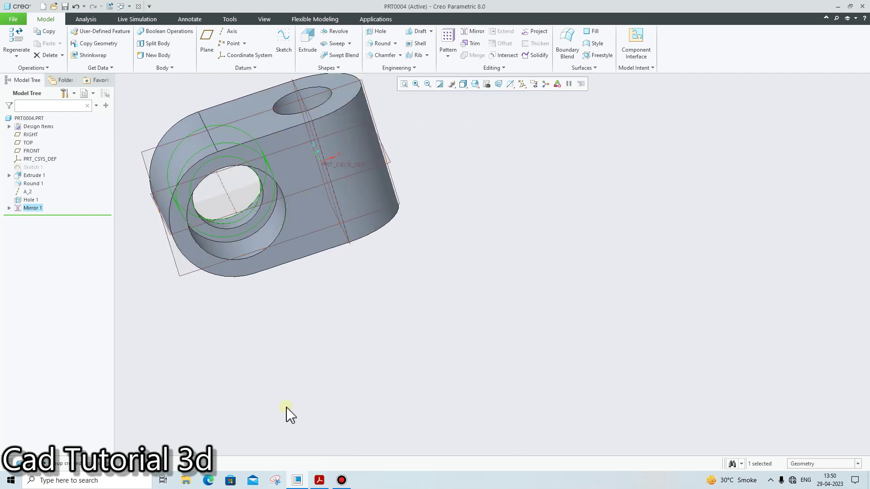
click(319, 481)
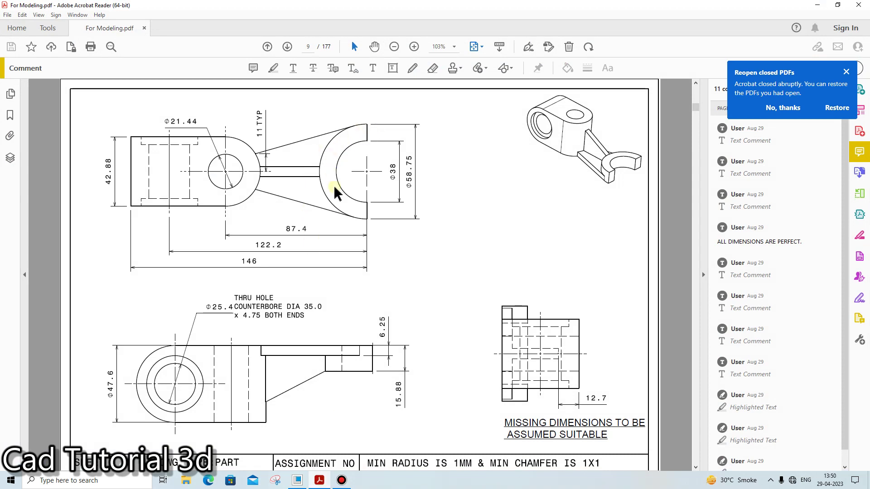
- Switch to Creo Parametric and start a sketch on the block's underside flat face around the plain through hole, viewed square to the sketch plane
click(319, 480)
scroll(369, 258, up, 2)
scroll(340, 148, down, 3)
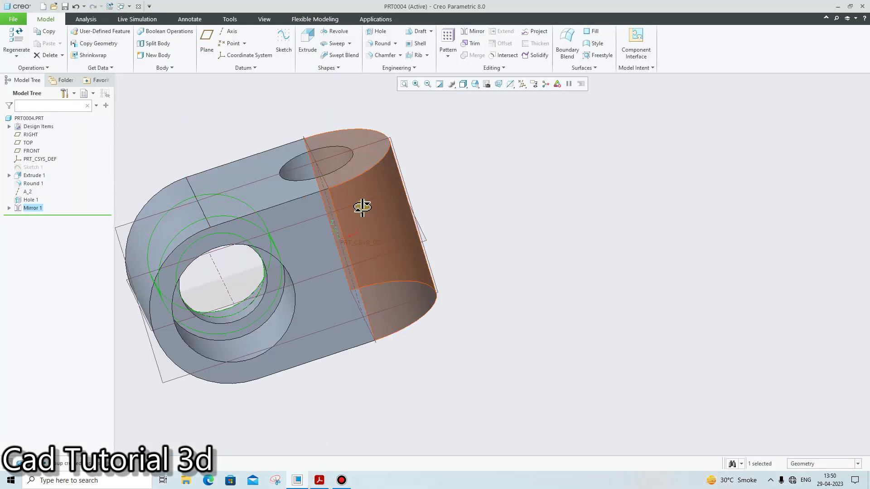
middle_drag(362, 206, 397, 392)
click(360, 386)
click(391, 351)
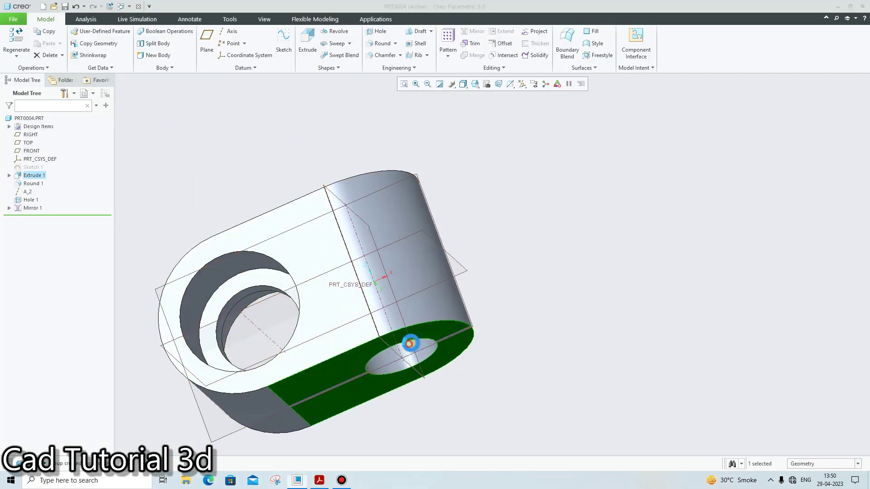
click(510, 84)
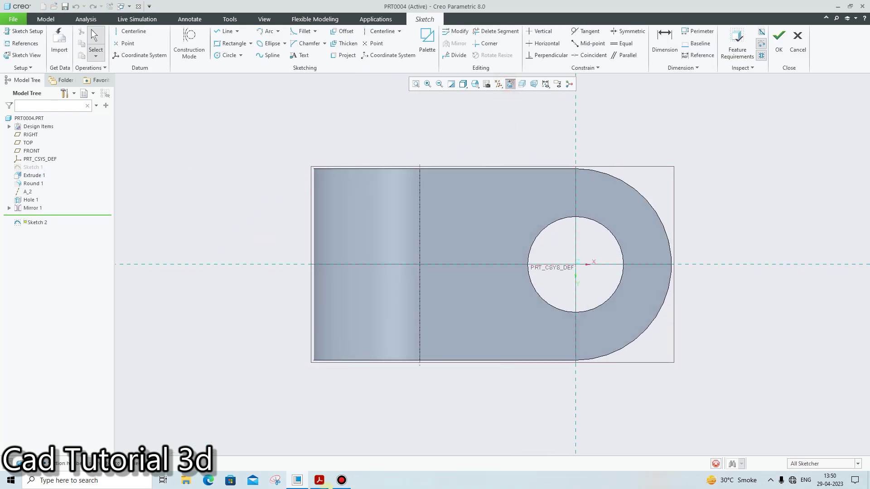
- Sketch two concentric circles about 18 mm and 40 mm in diameter on the horizontal reference, about 50 mm from the plain hole's center
click(319, 480)
click(319, 480)
click(222, 55)
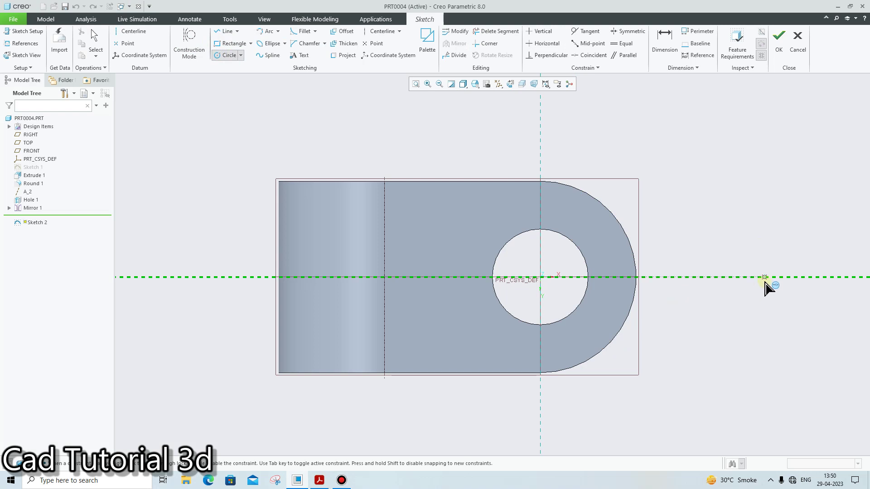
click(765, 277)
click(769, 291)
click(764, 277)
click(680, 305)
middle_click(444, 418)
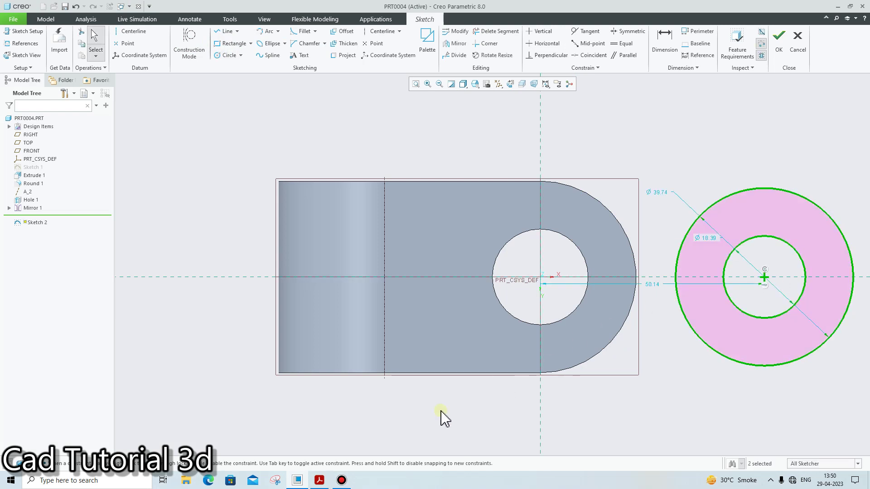
- Check the fork diameters in the PDF drawing and set the inner circle's diameter to 38 mm and the outer circle's to 58.75 mm
click(319, 480)
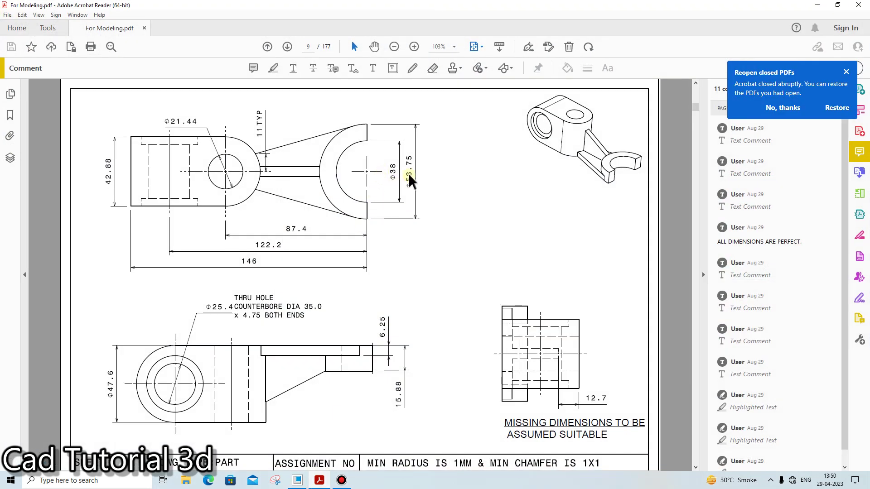
click(340, 478)
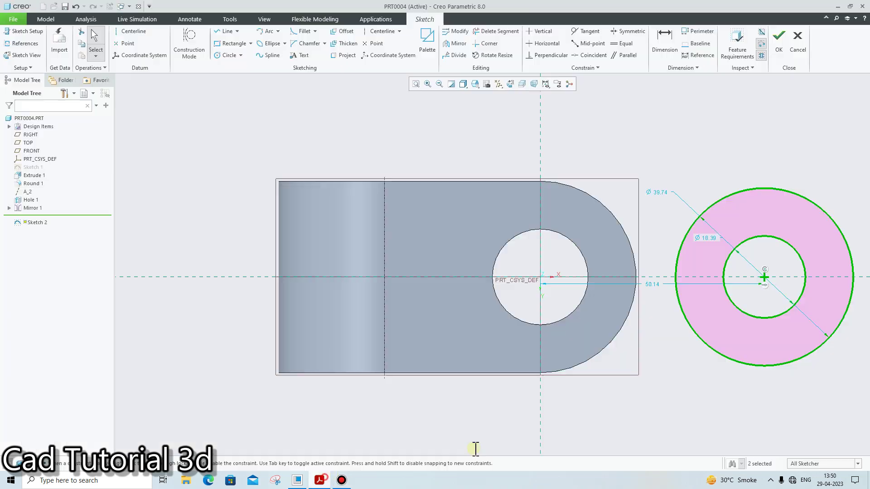
double_click(707, 238)
text(38)
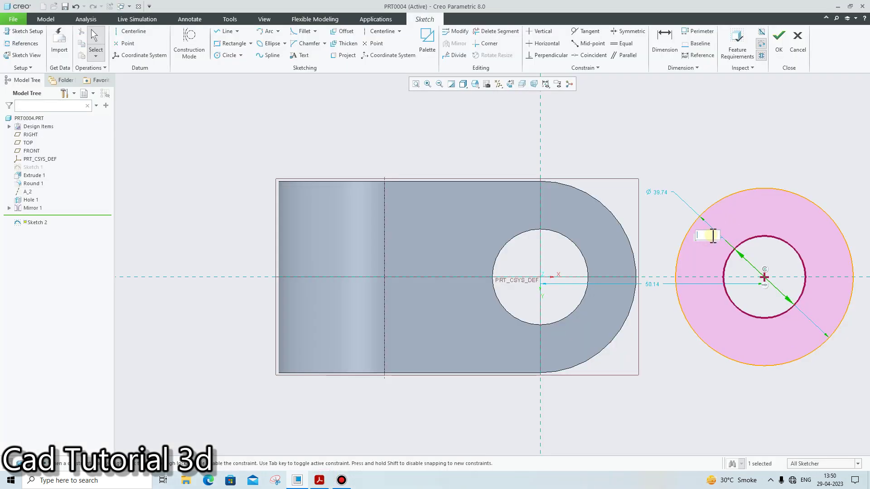
key(Return)
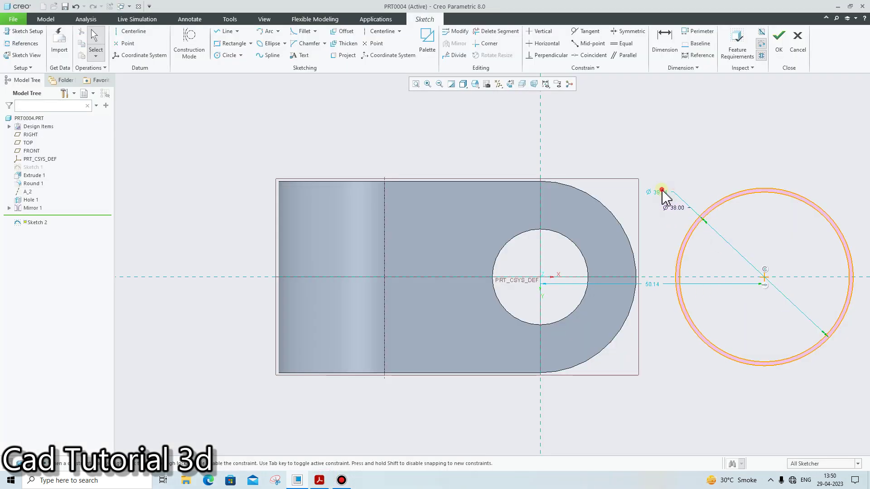
double_click(662, 192)
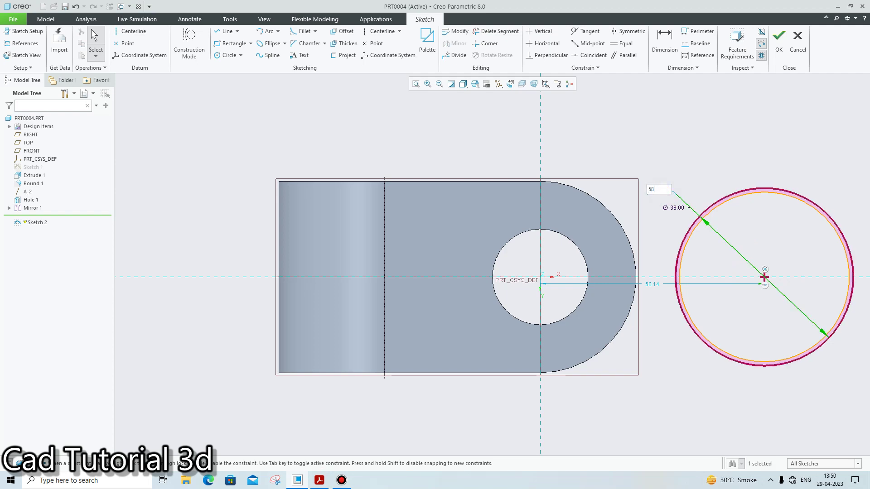
text(58.75)
key(Return)
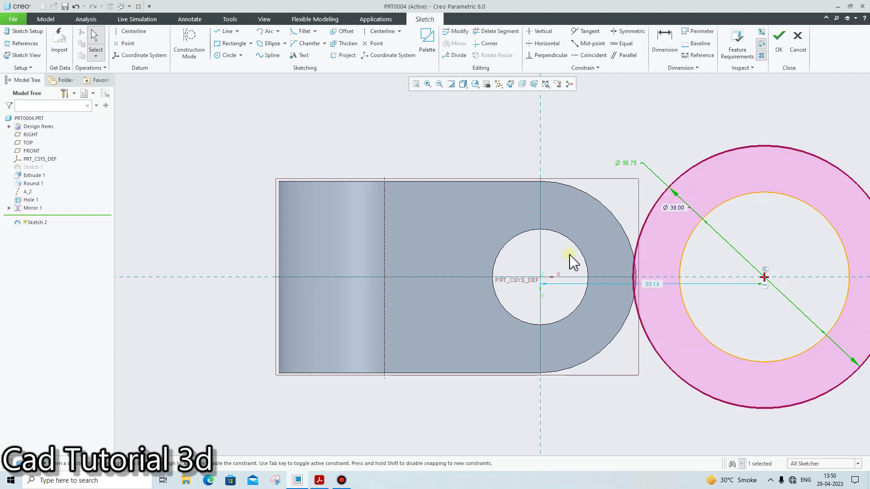
- Check the fork position in the PDF drawing and set the circles' center distance from the vertical reference to 87.4 mm
click(330, 481)
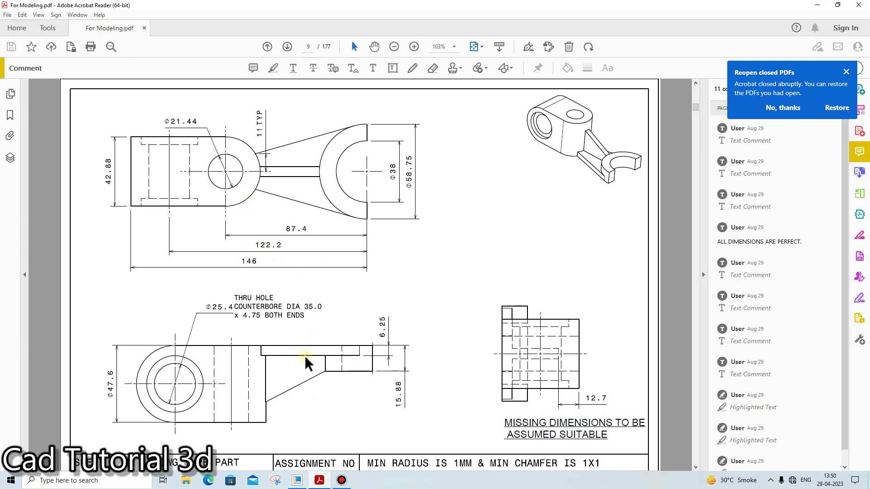
click(322, 482)
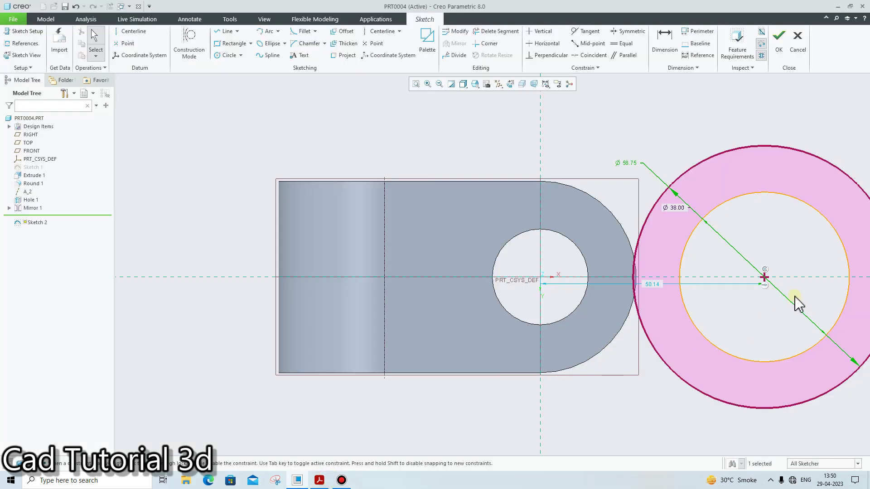
double_click(655, 286)
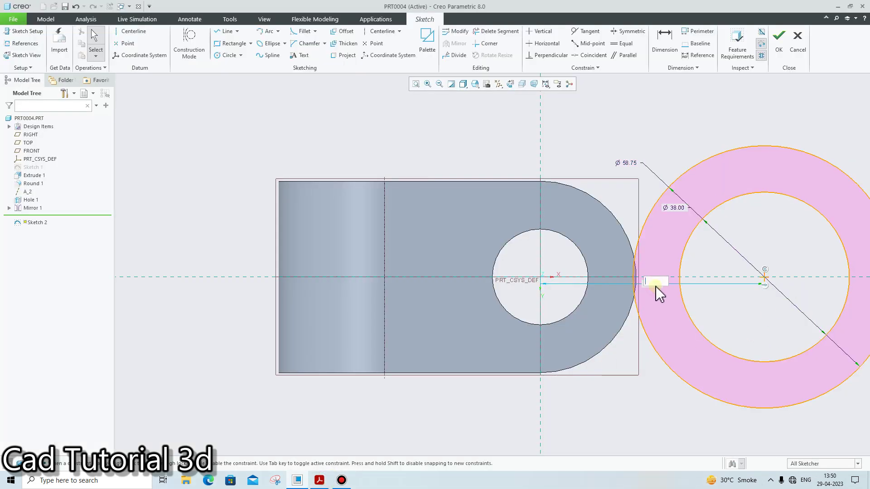
text(87.4)
key(Return)
scroll(688, 182, up, 2)
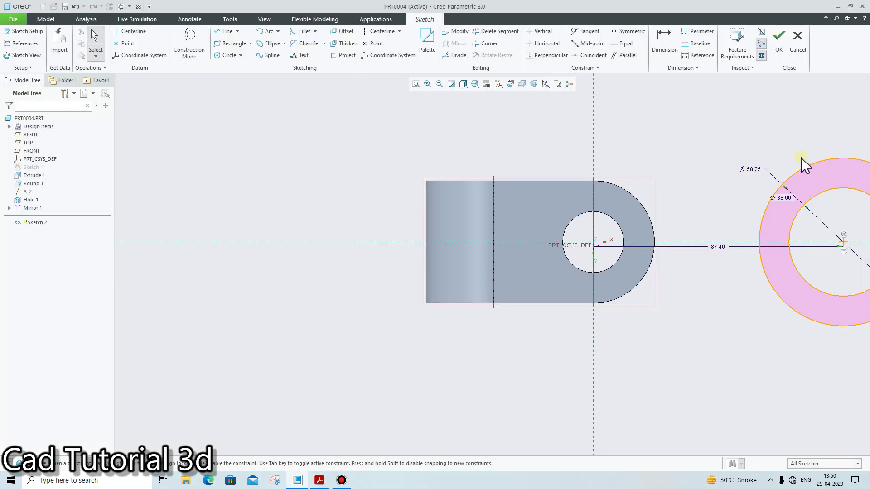
- Draw a vertical line through the circles' common center, spanning the full diameter of the outer circle
scroll(802, 160, down, 2)
click(228, 32)
scroll(593, 144, up, 3)
scroll(743, 177, down, 2)
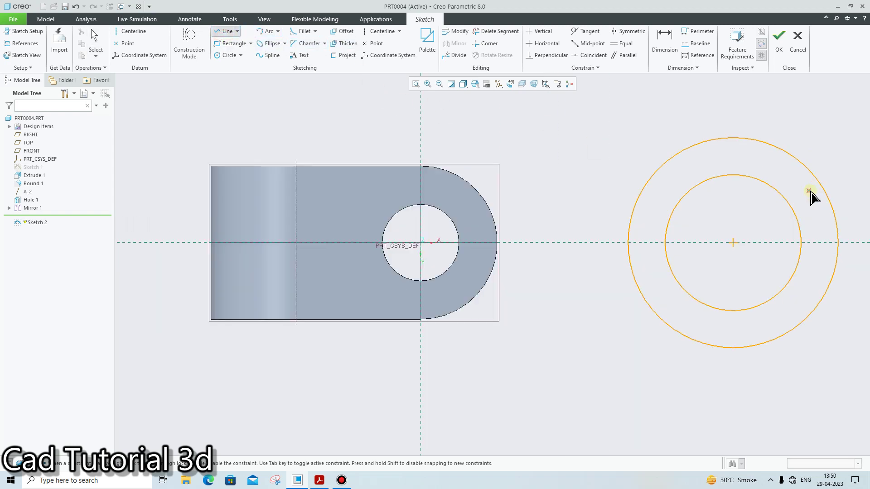
click(733, 138)
click(733, 347)
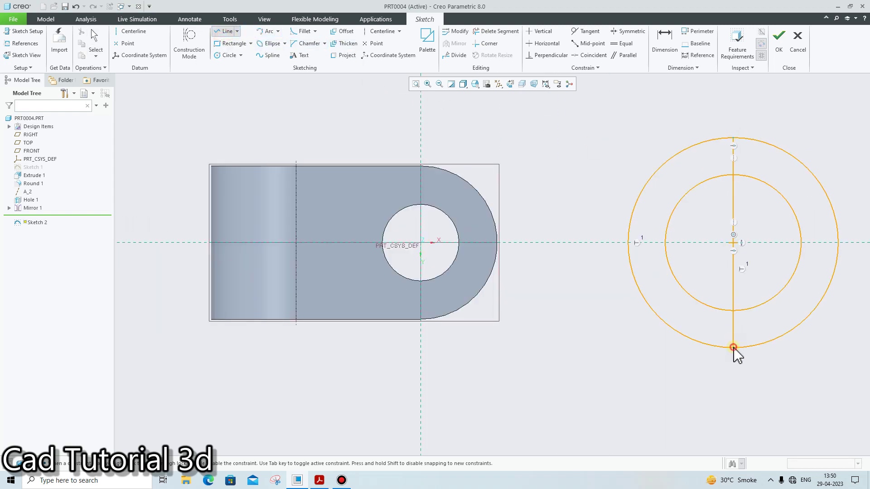
middle_click(734, 350)
- Trim the line inside the inner circle and the circle halves facing away from the block to leave a C-shaped profile, and finish the sketch
click(481, 30)
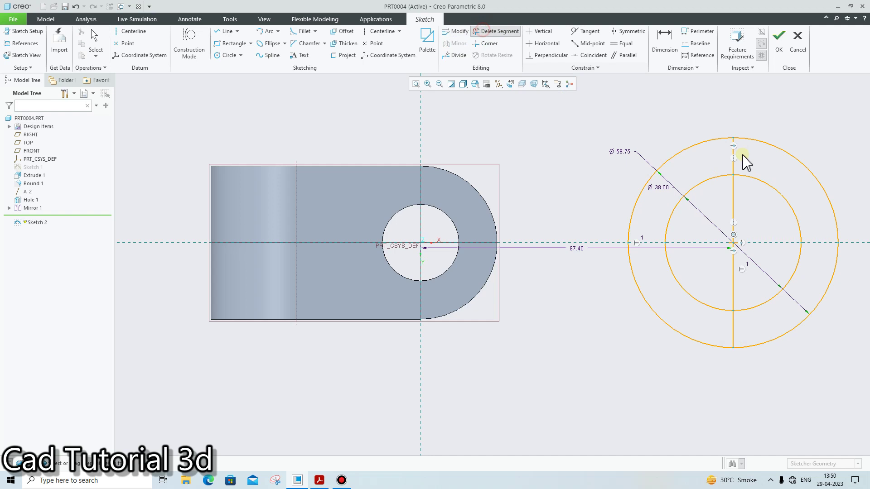
click(734, 206)
click(732, 283)
click(768, 142)
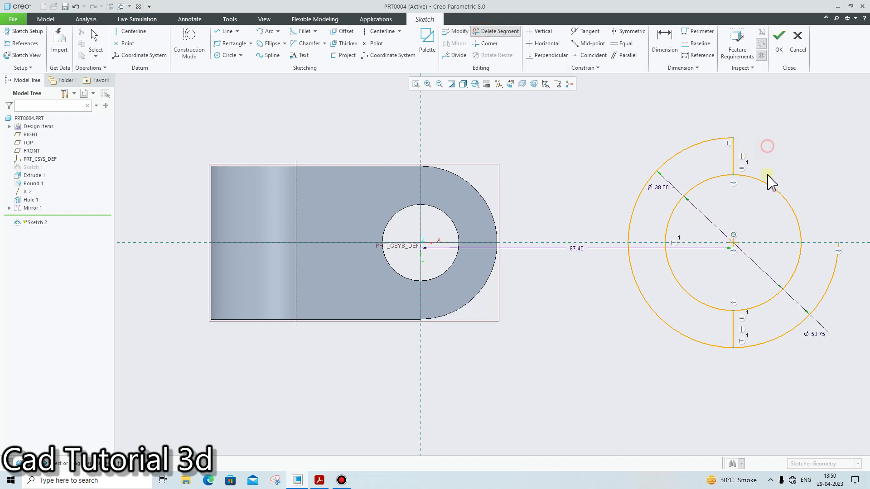
click(768, 186)
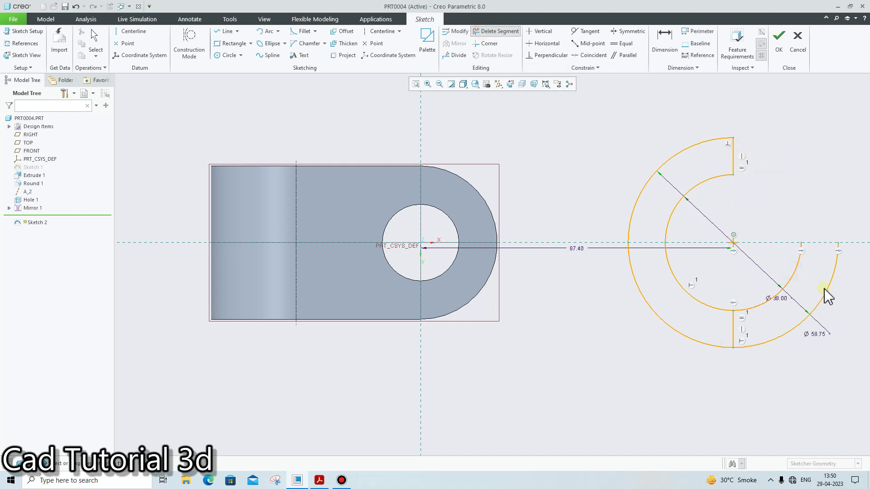
click(824, 288)
click(794, 275)
middle_click(766, 163)
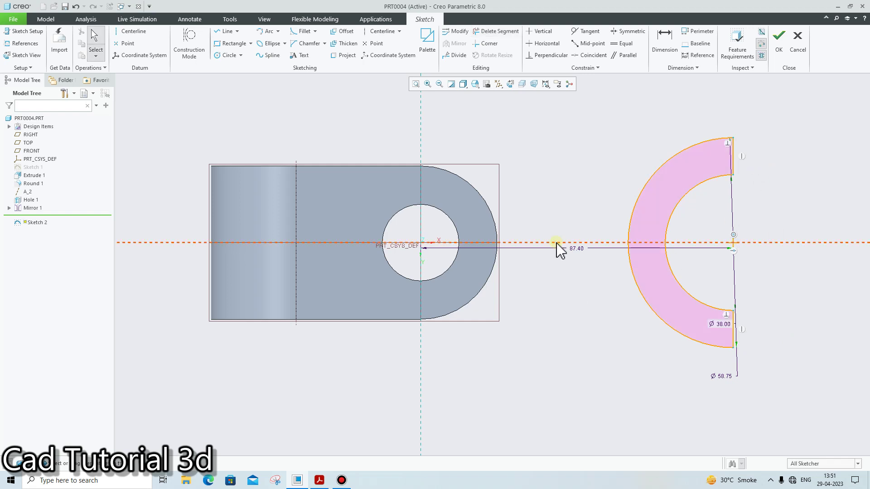
click(779, 39)
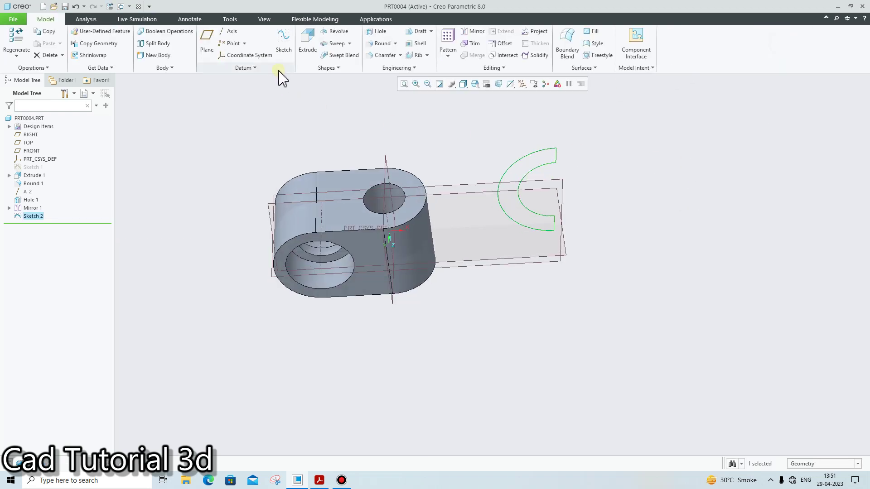
- Check the fork thickness in the PDF drawing and extrude the C-shaped sketch as a solid to a depth of 15.88 mm
click(307, 42)
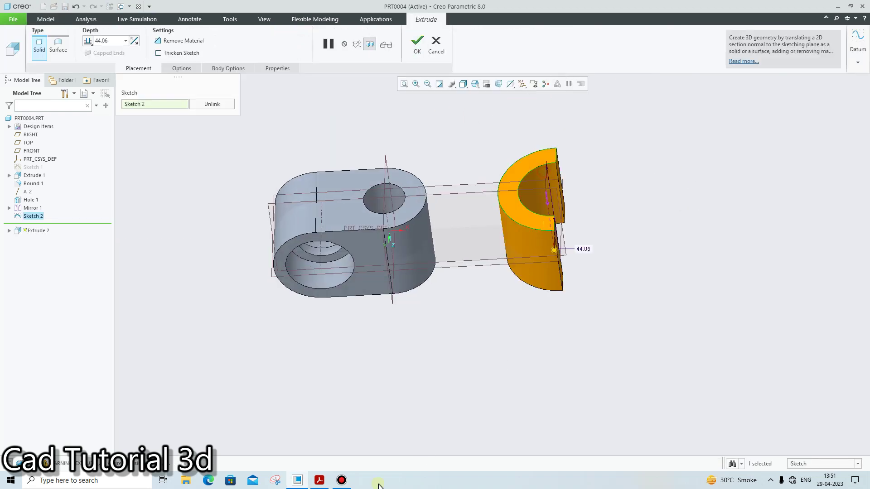
click(326, 485)
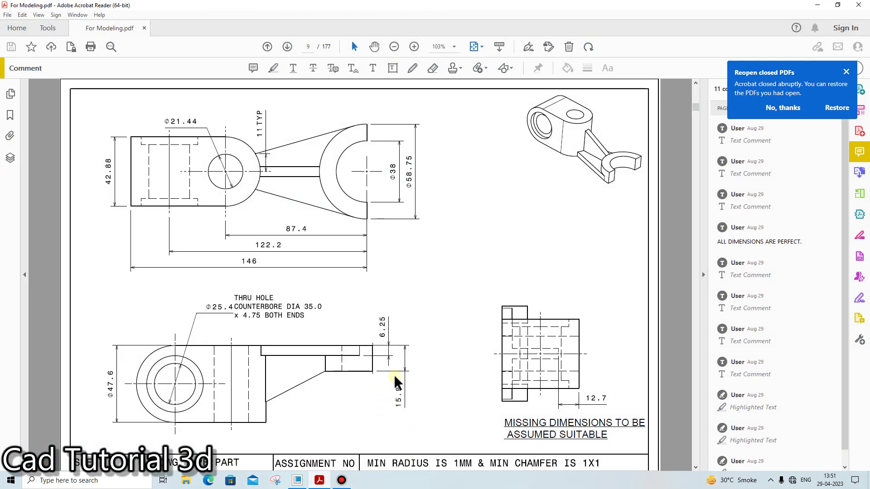
click(325, 479)
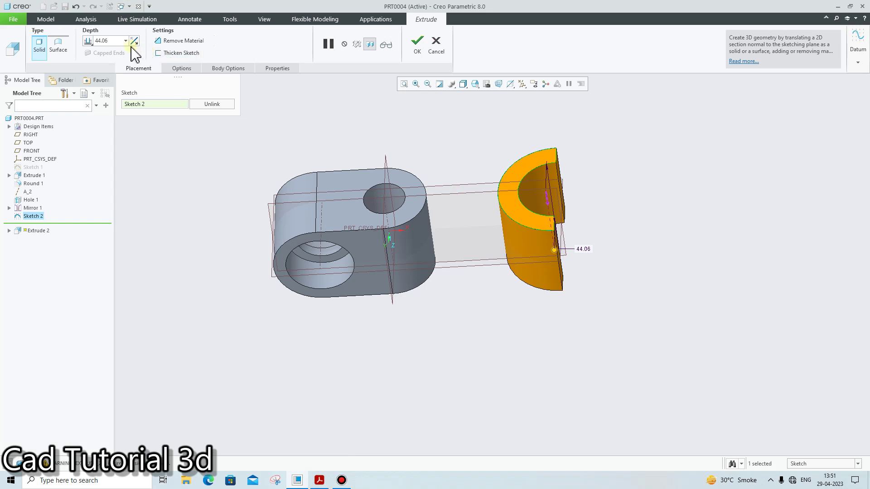
click(124, 42)
key(BackSpace)
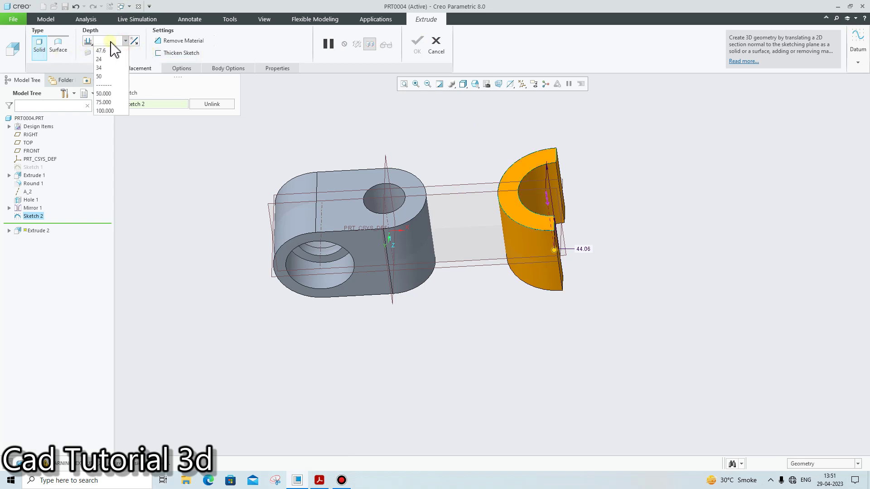
text(15.88)
key(Return)
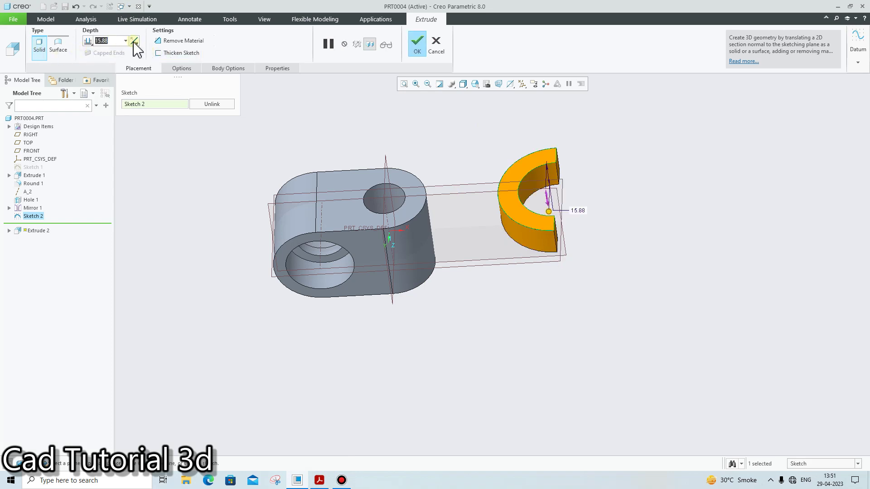
click(413, 45)
- Start a sketch on the top face of the C-shaped fork and orient the view square to the sketch plane
middle_drag(521, 189, 526, 161)
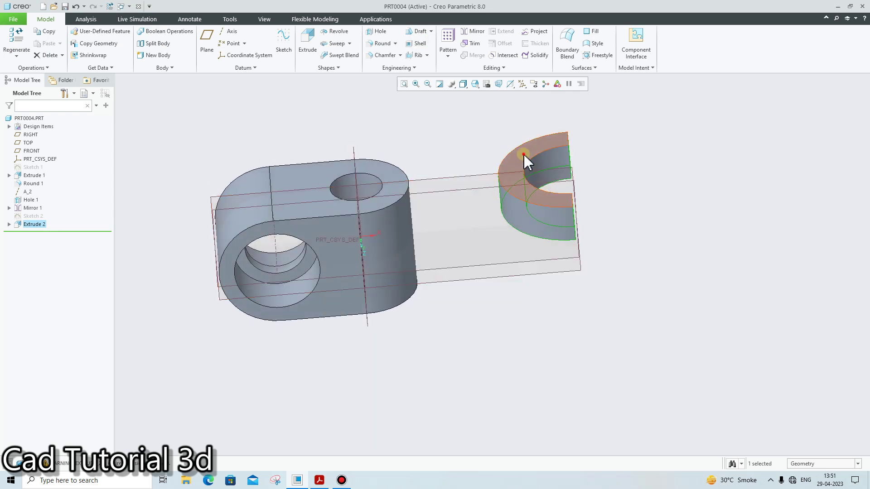
click(524, 154)
click(573, 112)
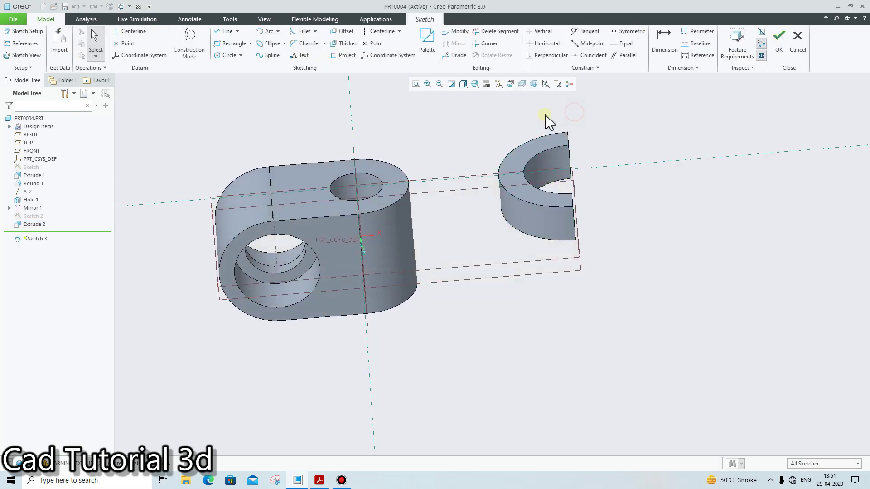
click(509, 85)
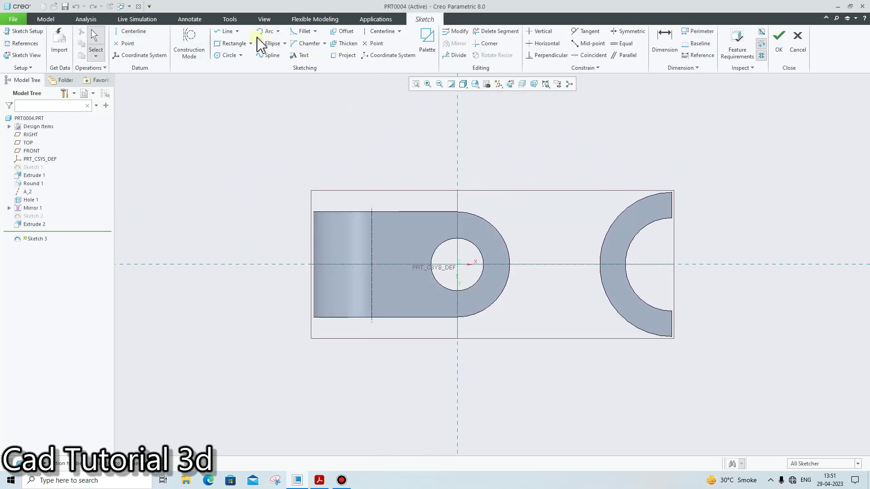
- Draw two slanted lines from the block's rounded end to the fork's outer arc, one on each side of the horizontal reference
click(227, 31)
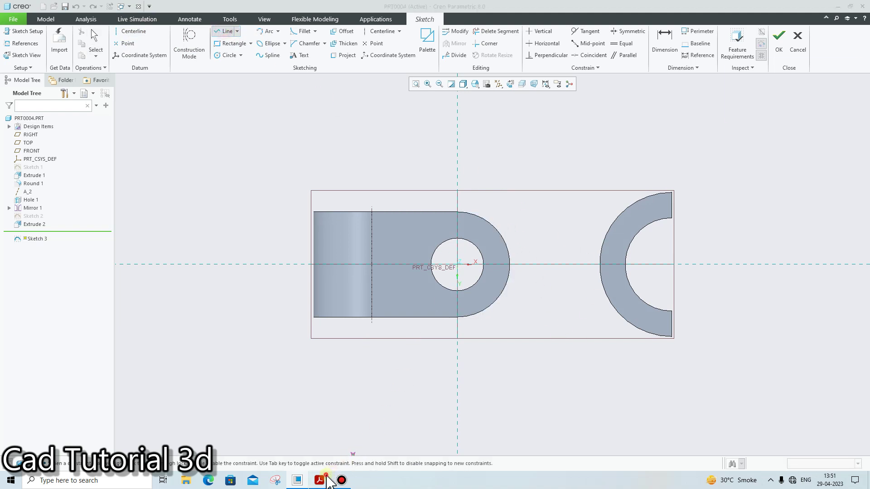
click(326, 480)
click(327, 480)
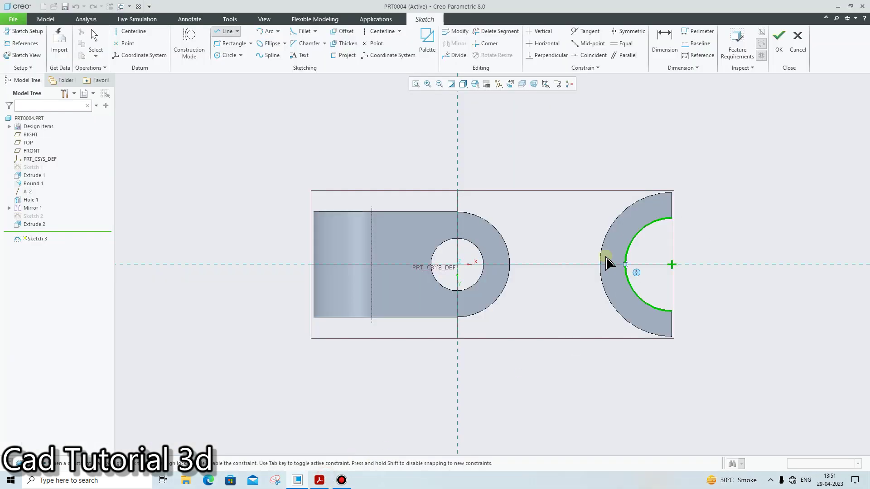
click(493, 223)
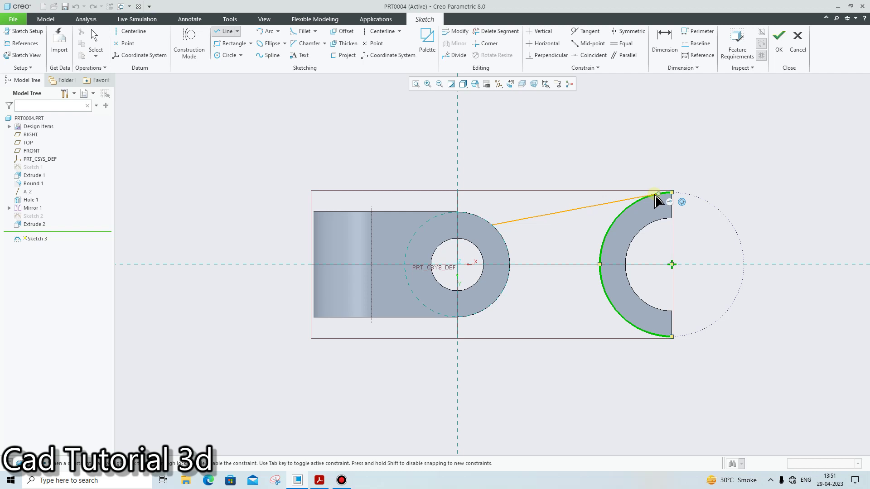
click(657, 194)
middle_click(657, 195)
click(497, 310)
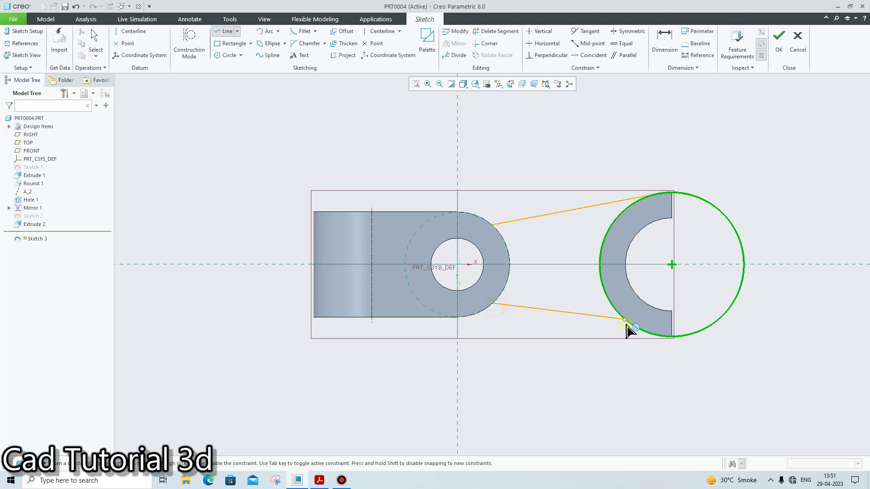
click(644, 338)
middle_click(643, 337)
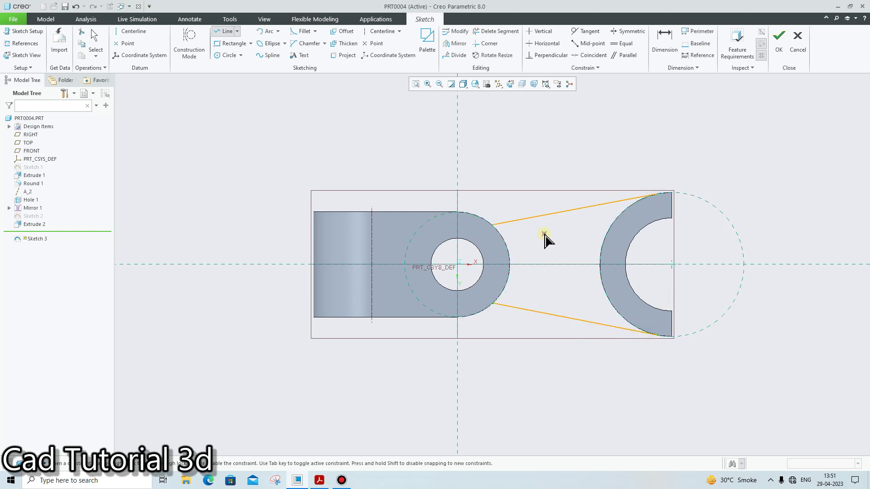
- Check the web offset in the PDF drawing and dimension the upper slanted line's block-side end 11 mm from the horizontal reference
click(319, 480)
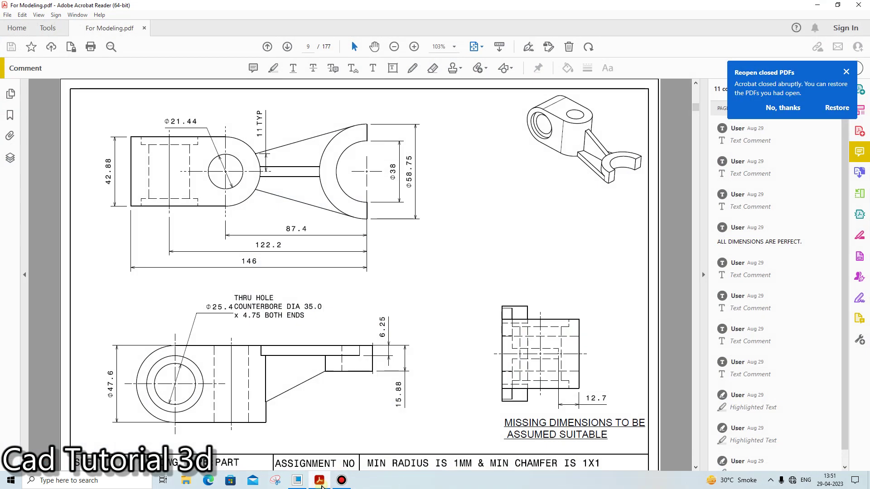
click(320, 480)
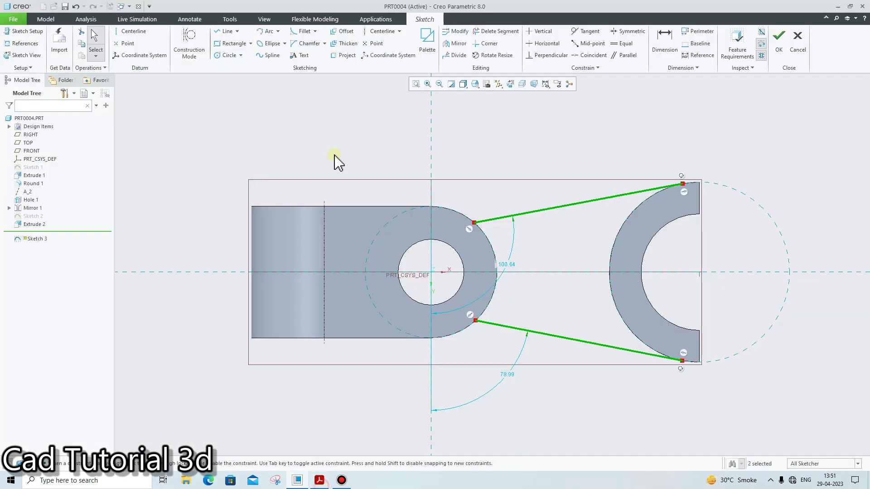
click(665, 43)
click(475, 222)
middle_click(535, 229)
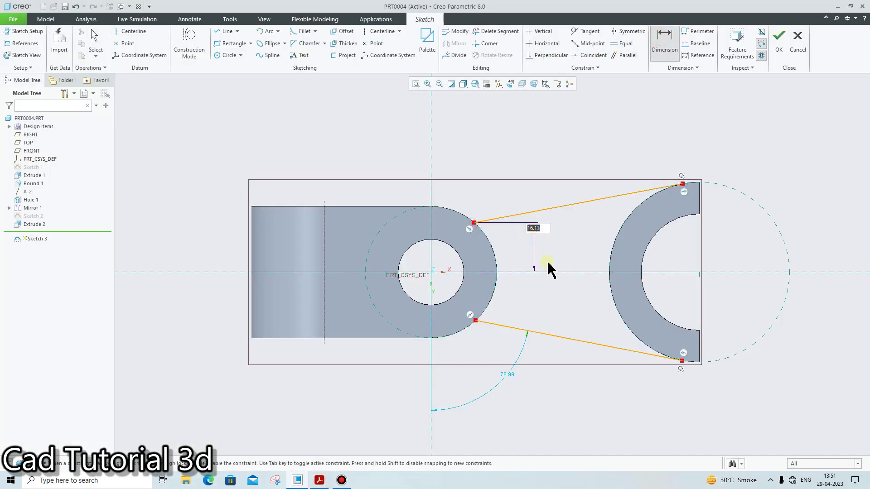
key(BackSpace)
text(11)
key(Return)
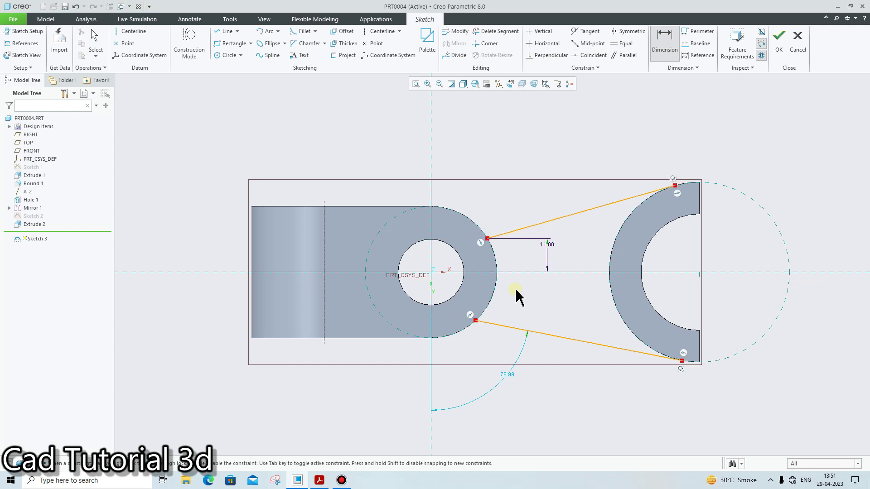
- Dimension the lower slanted line's block-side end 11 mm from the horizontal reference
click(489, 321)
middle_click(521, 301)
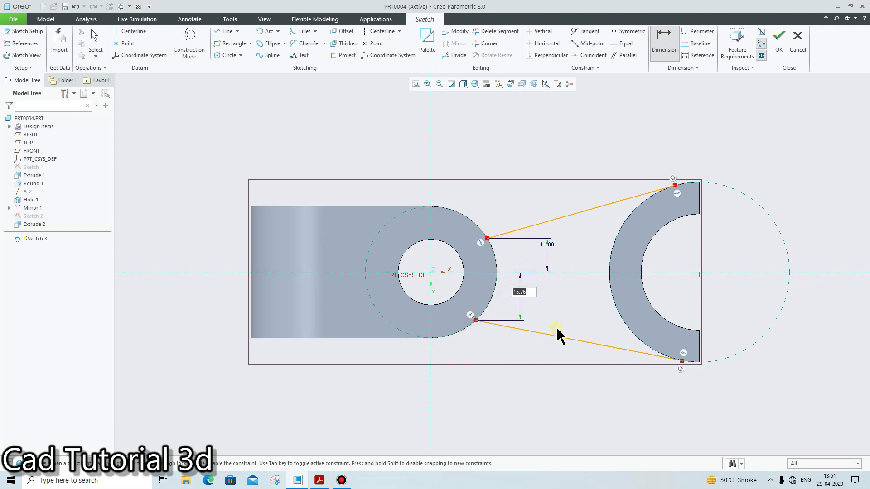
text(11)
key(Return)
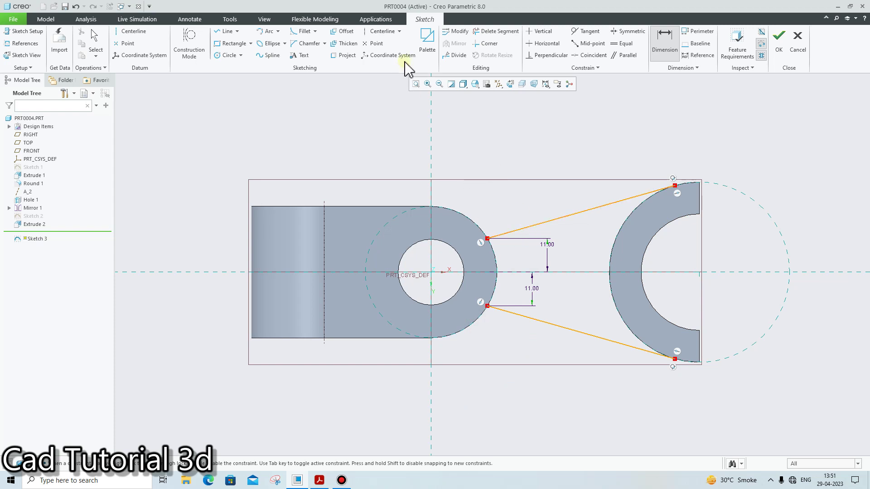
- Draw an arc along the fork's outer edge connecting the fork-side ends of the two slanted lines
click(268, 31)
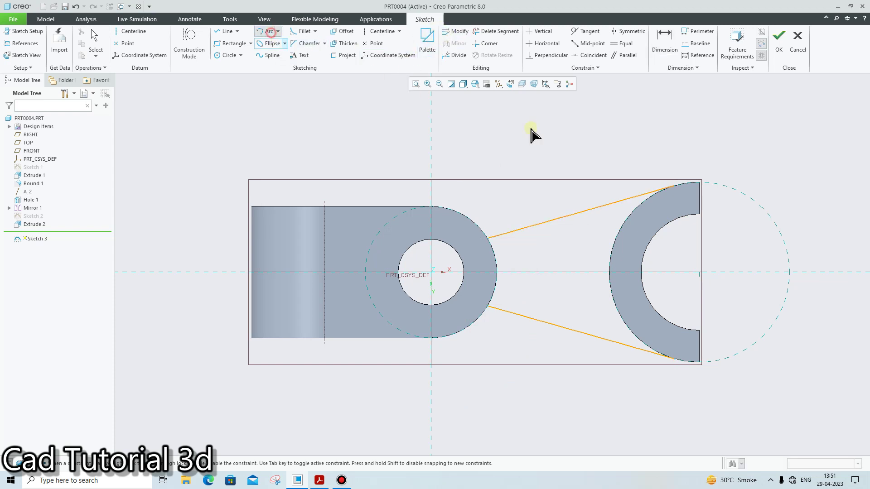
click(675, 185)
click(675, 359)
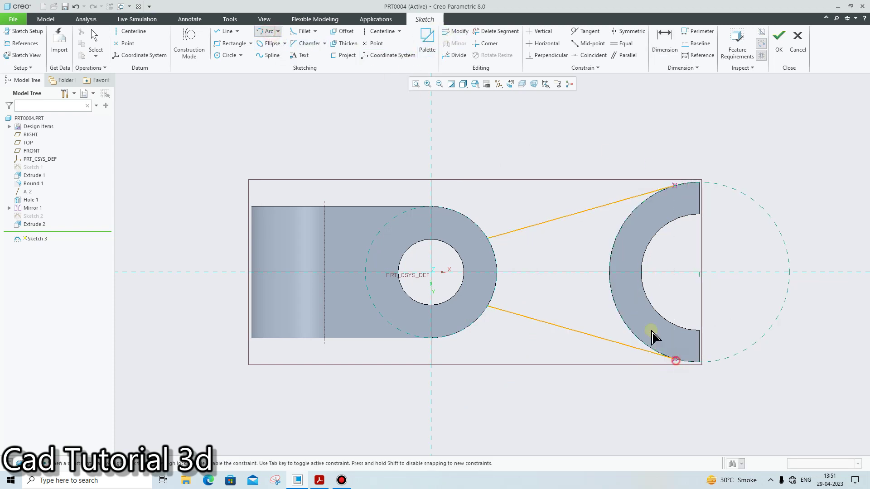
click(611, 286)
middle_click(651, 313)
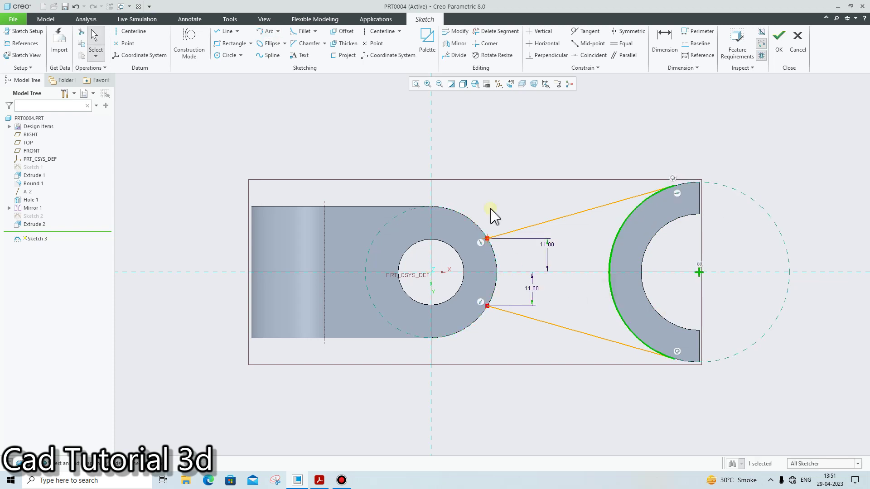
- Close the web profile with an arc along the block's rounded end between the two slanted lines, and finish the sketch
click(268, 31)
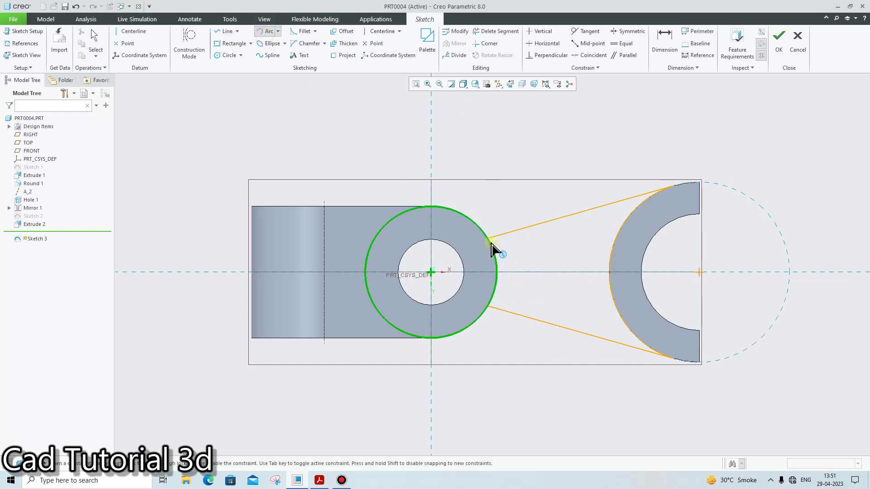
click(488, 239)
click(488, 306)
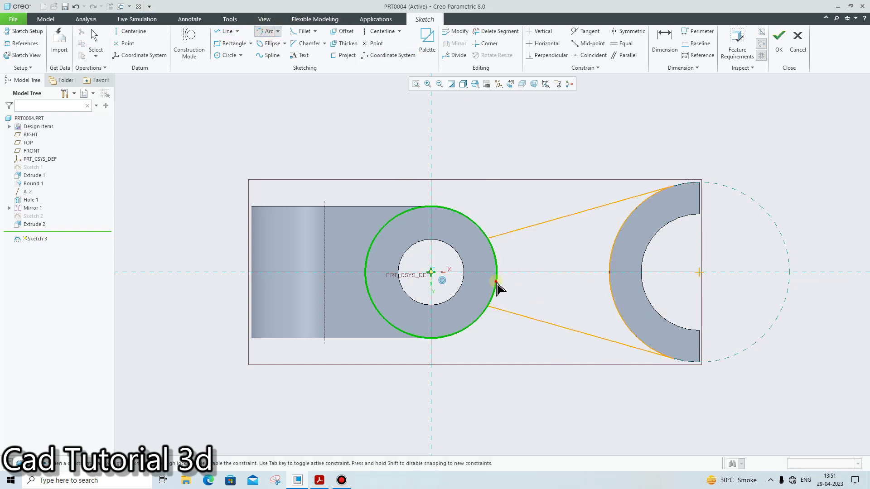
click(496, 281)
middle_click(602, 275)
click(779, 39)
- Check the web thickness in the PDF drawing and extrude the web sketch 6.25 mm as a solid, reversed into the fork's thickness
middle_drag(648, 180, 647, 151)
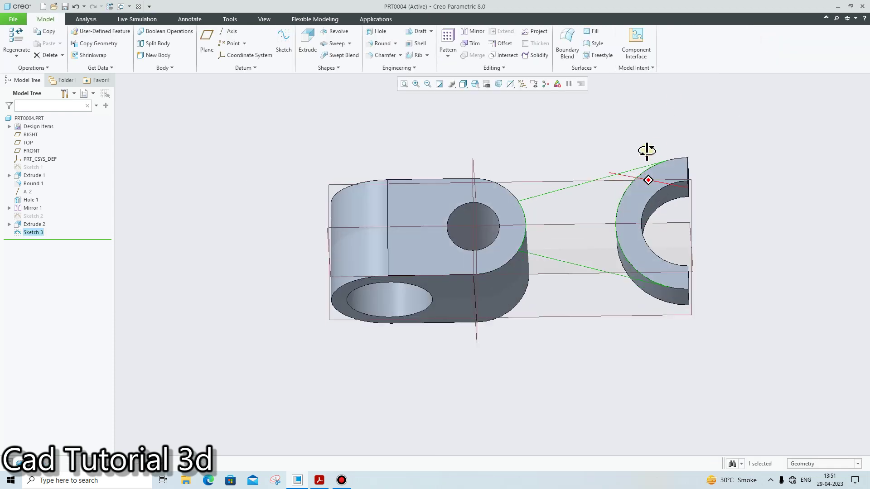
click(308, 41)
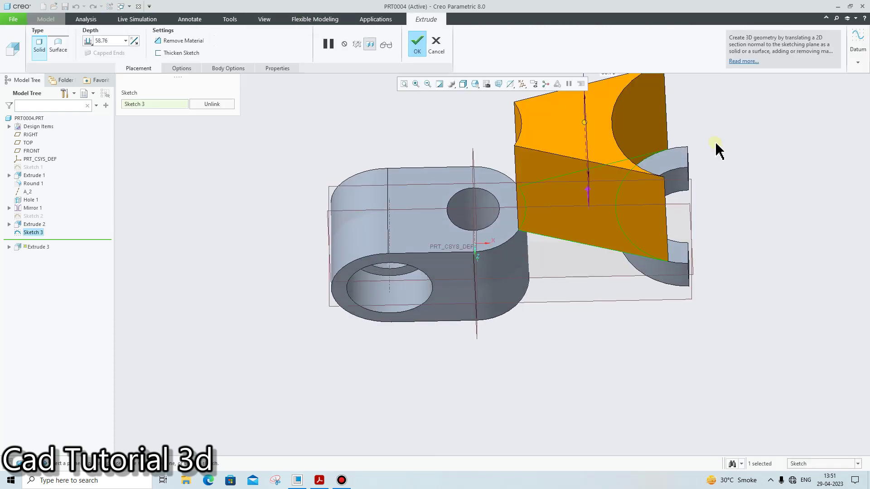
click(591, 184)
click(320, 480)
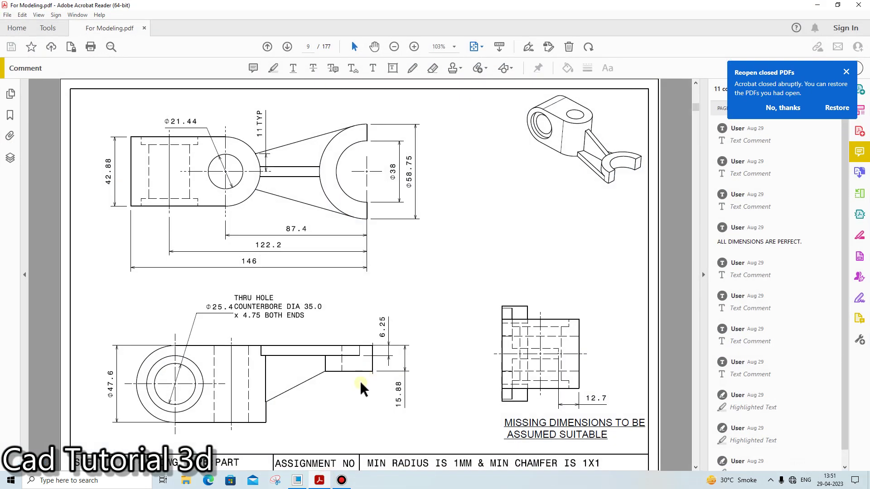
click(327, 484)
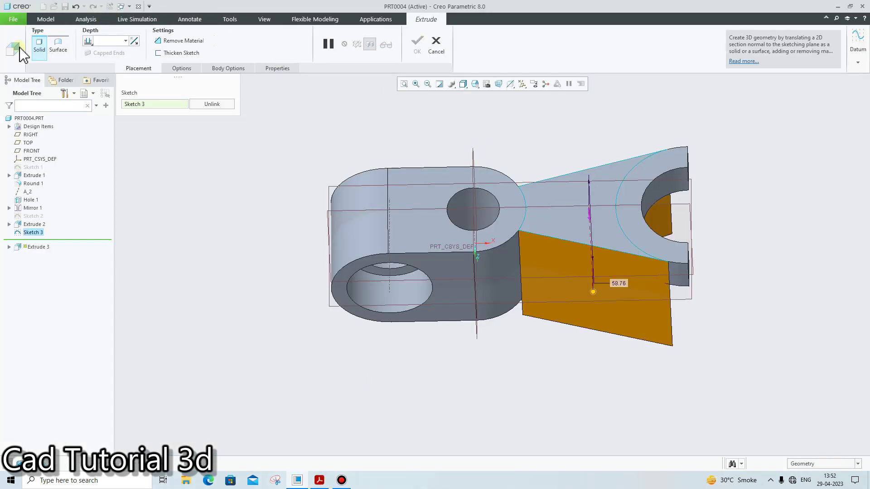
key(Return)
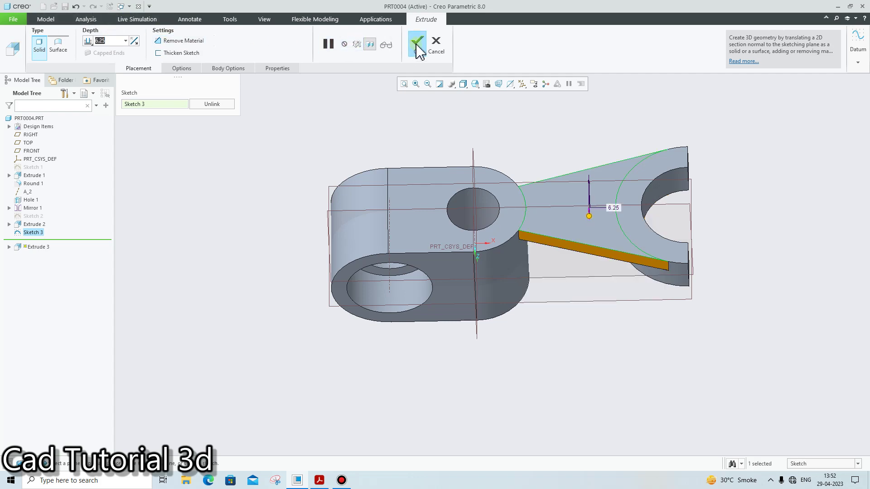
click(417, 46)
- Inspect the web between the block and the fork, and check the rib in the PDF drawing
scroll(633, 162, down, 3)
middle_drag(633, 162, 664, 173)
scroll(627, 282, up, 3)
scroll(625, 141, down, 3)
scroll(664, 173, up, 3)
click(319, 481)
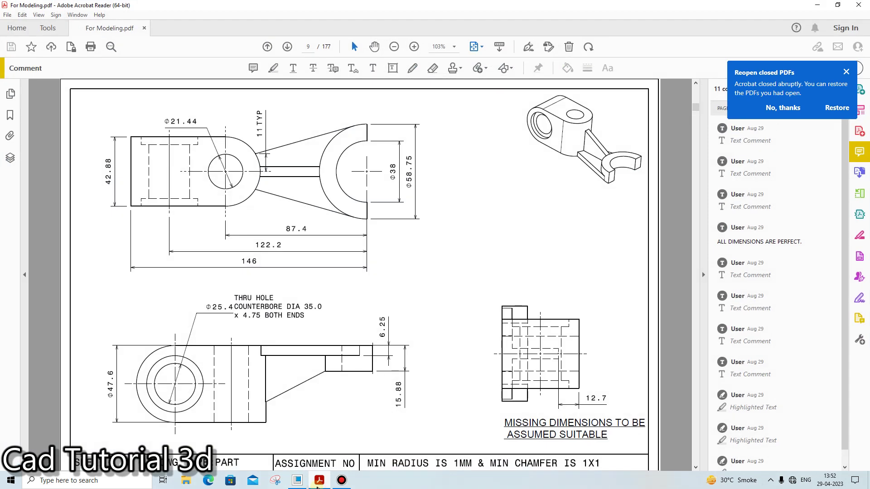
click(319, 481)
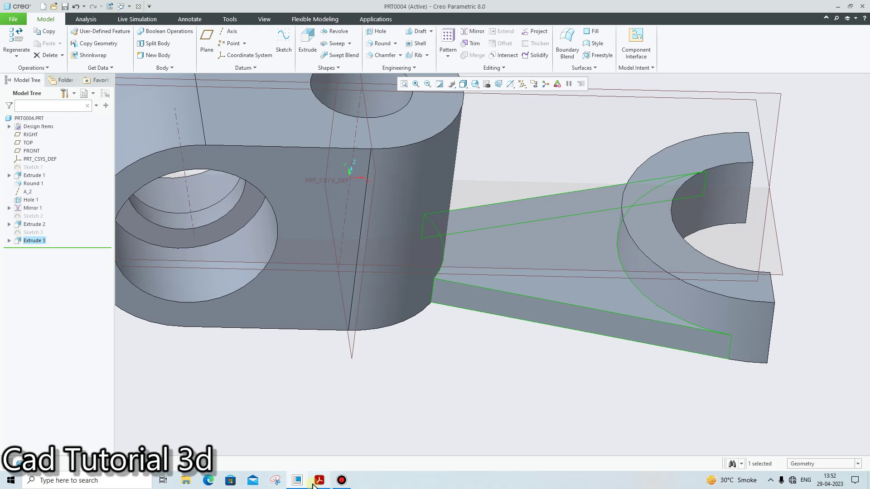
- Start a Profile Rib on the TOP plane and orient the view square to its sketch plane
scroll(550, 249, up, 3)
scroll(549, 199, down, 2)
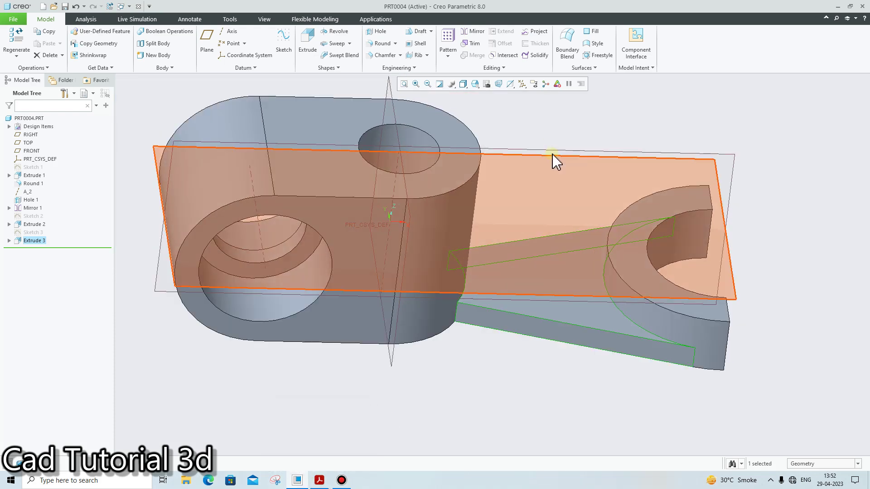
middle_drag(553, 154, 521, 160)
click(463, 158)
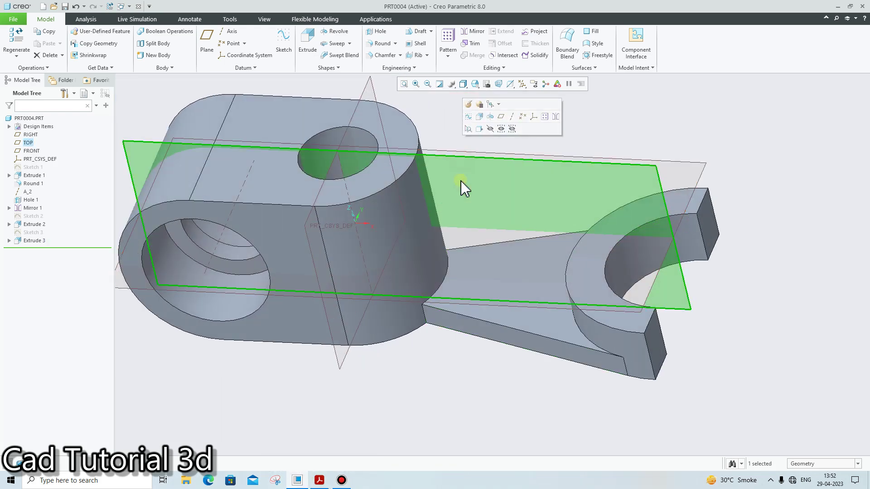
middle_drag(461, 181, 455, 175)
click(428, 56)
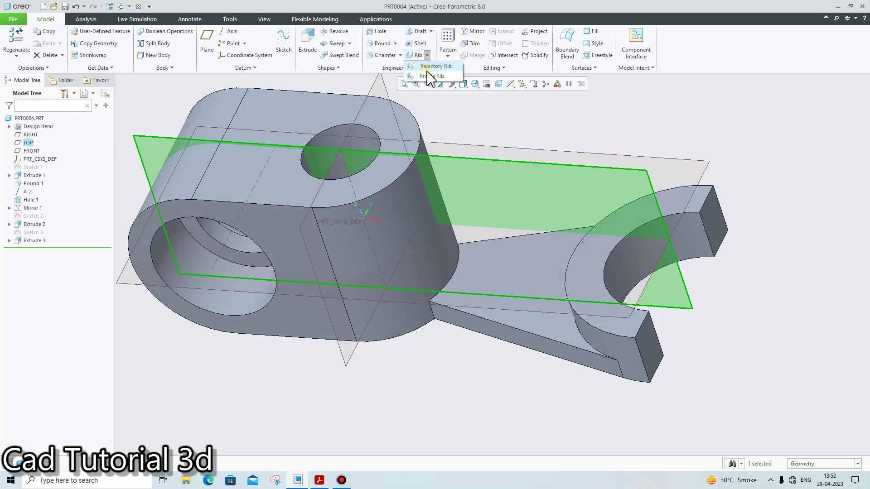
click(432, 84)
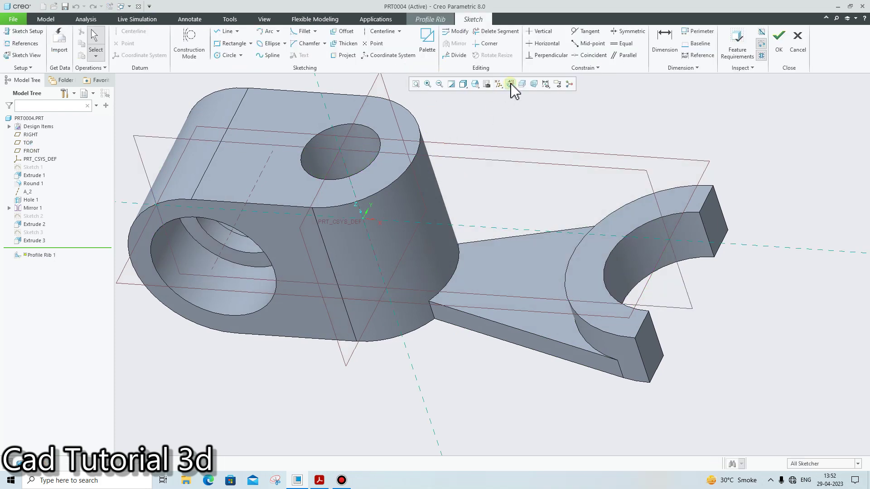
click(511, 84)
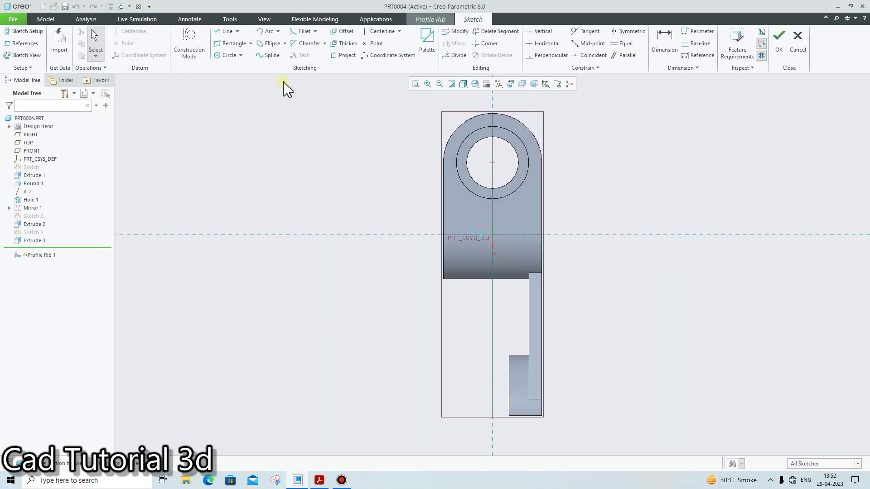
- Draw the rib's slanted line between the fork's inner corner and the end face of the block
click(225, 31)
scroll(527, 281, down, 2)
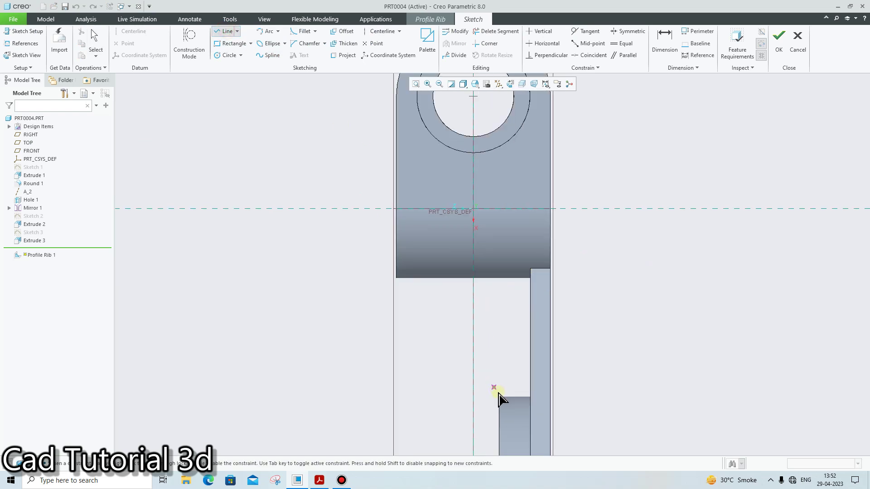
click(445, 279)
middle_click(515, 354)
- Check the rib offset in the PDF drawing and dimension the line's block-side end 12.70 mm from the block's outer edge
click(316, 484)
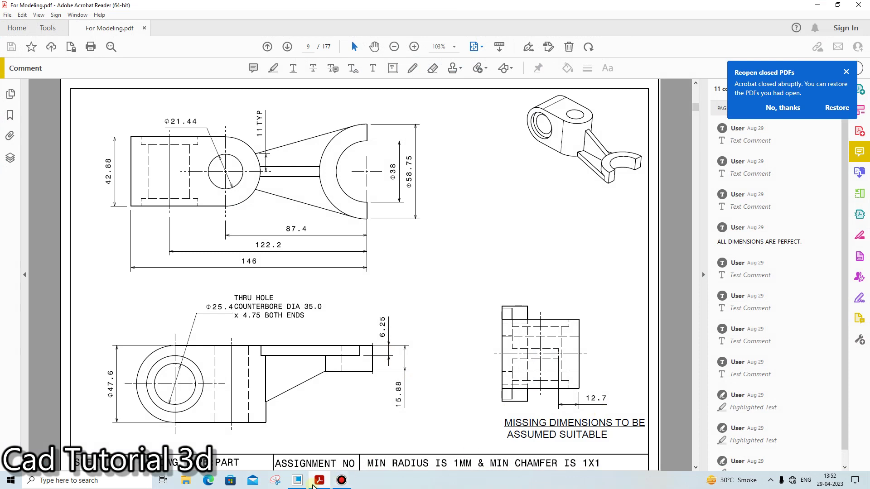
click(317, 483)
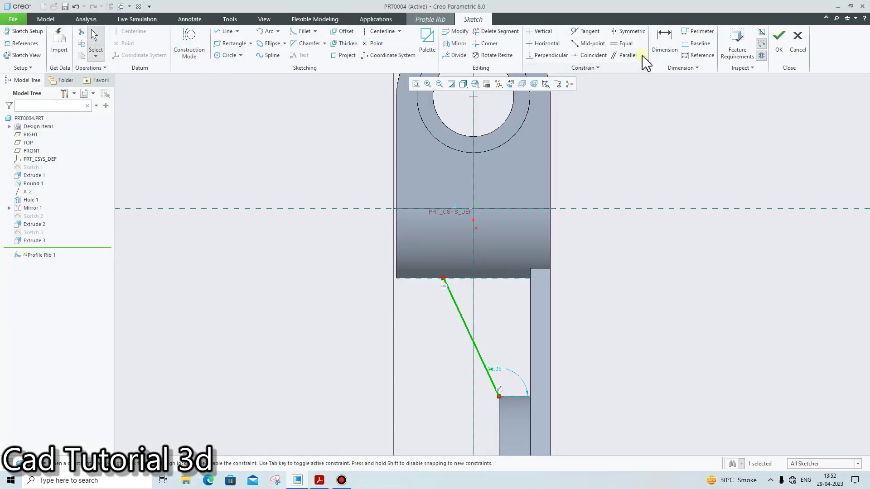
click(662, 48)
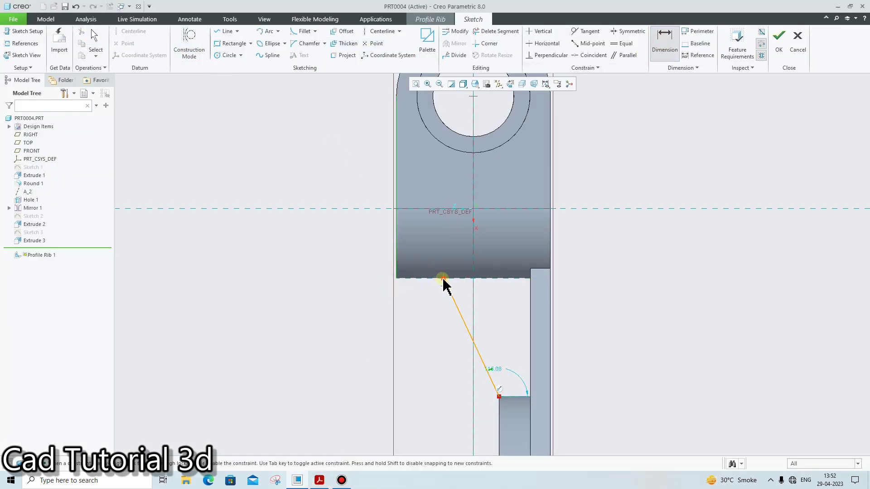
middle_click(415, 298)
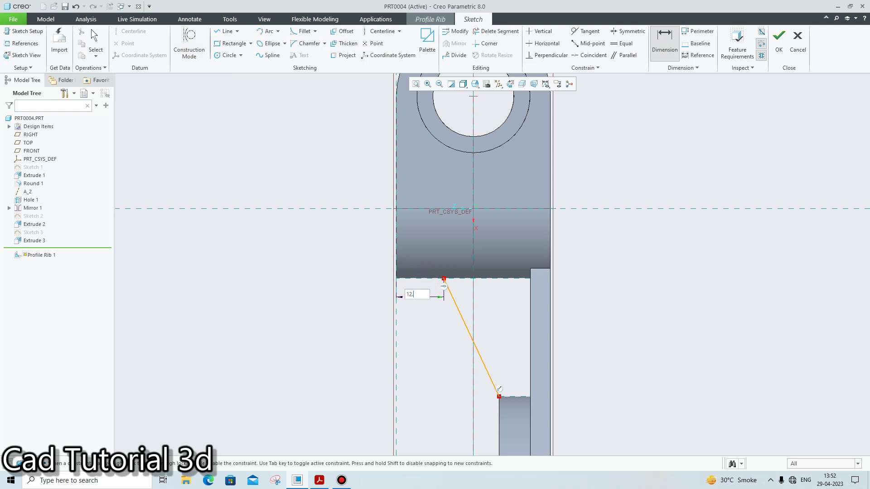
middle_click(438, 330)
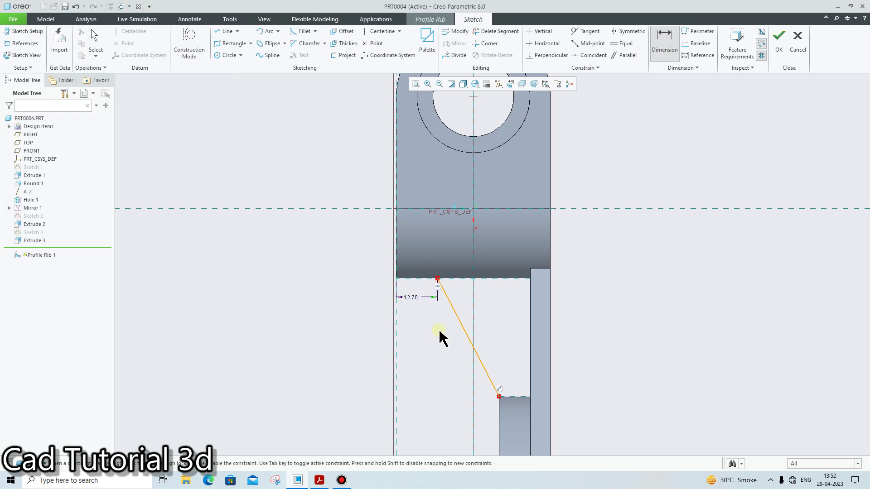
- Finish the rib sketch and create the profile rib joining the block, web and fork
click(778, 40)
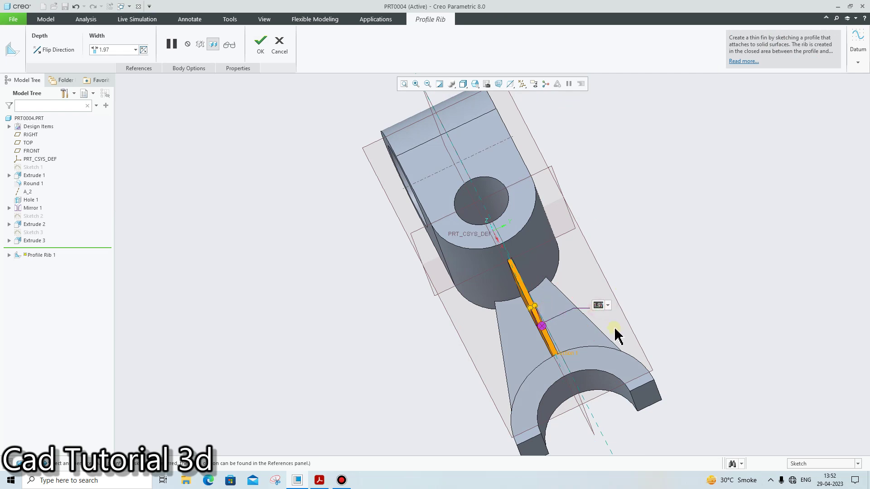
click(260, 45)
middle_drag(725, 243, 744, 227)
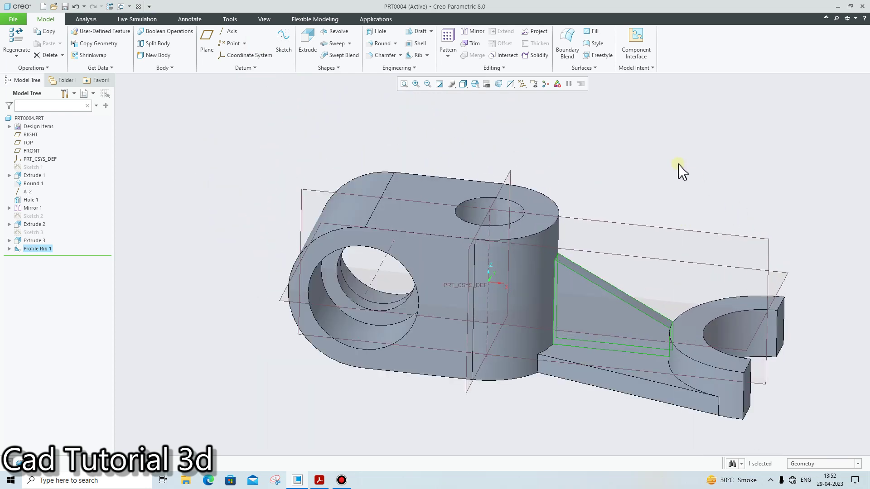
- Clear the selection and turn off the display of all datum axes, points, coordinate systems and planes
click(679, 171)
click(523, 85)
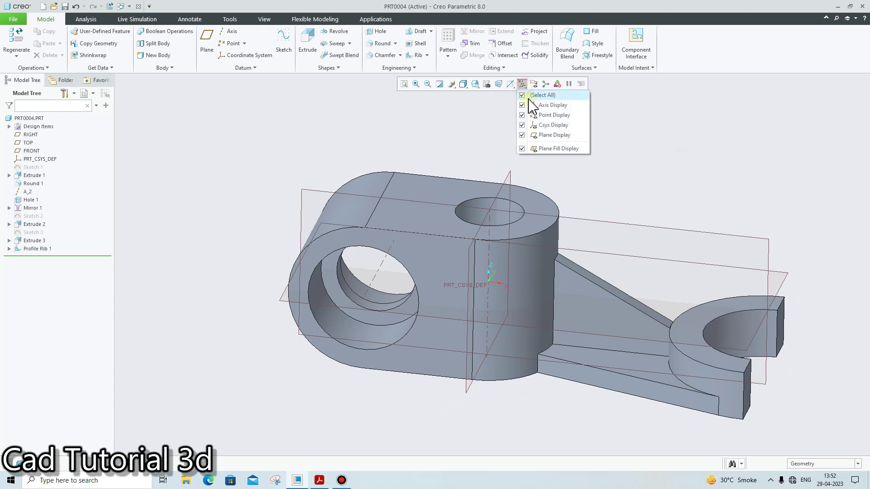
click(523, 96)
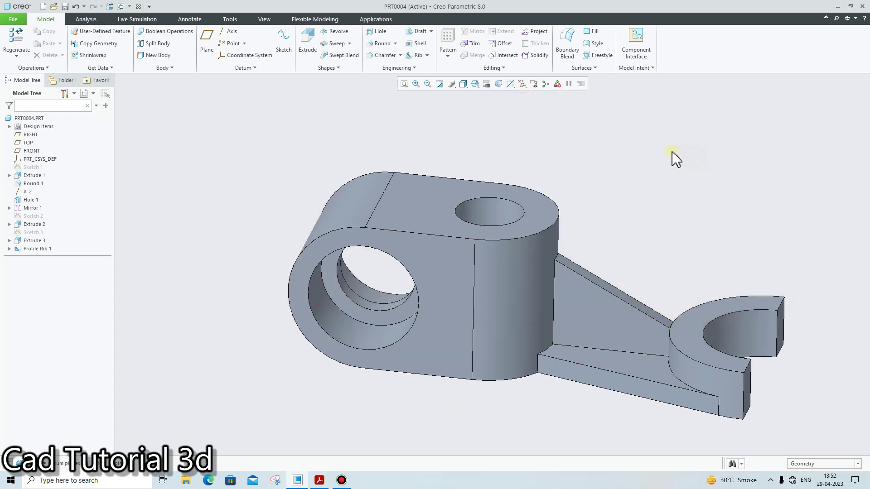
- Examine the completed bracket from another angle and compare it with the PDF drawing
middle_drag(672, 159, 633, 199)
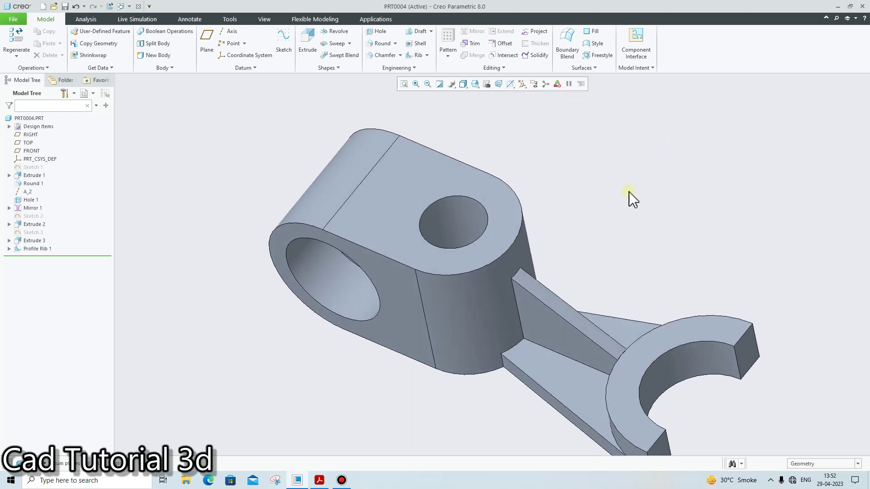
click(326, 480)
click(327, 481)
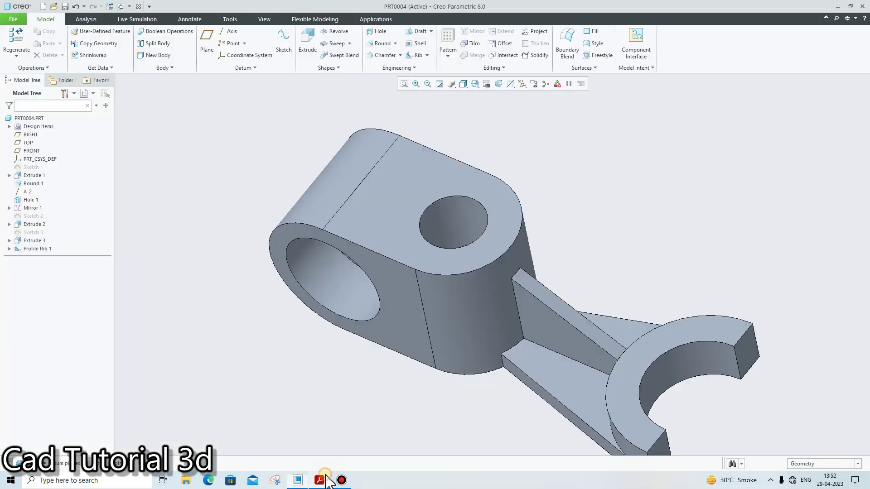
- Check the block's large counterbored through hole against its callout in the PDF drawing
middle_drag(395, 292, 420, 259)
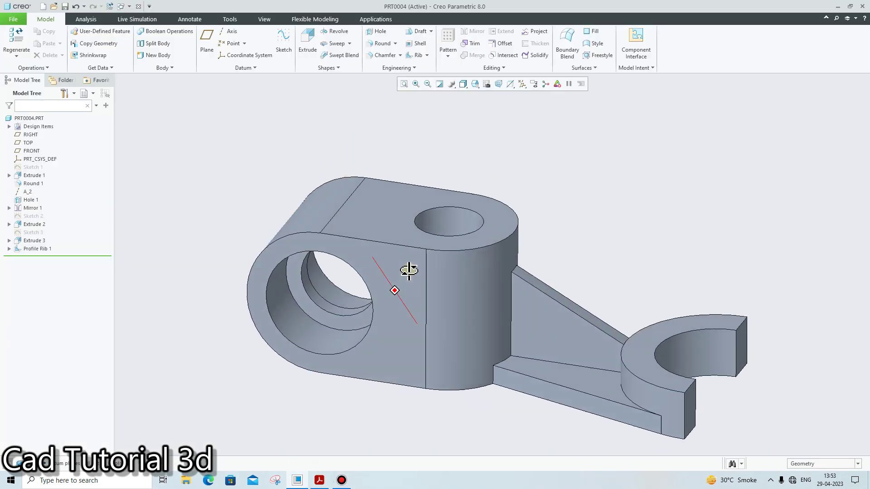
click(319, 480)
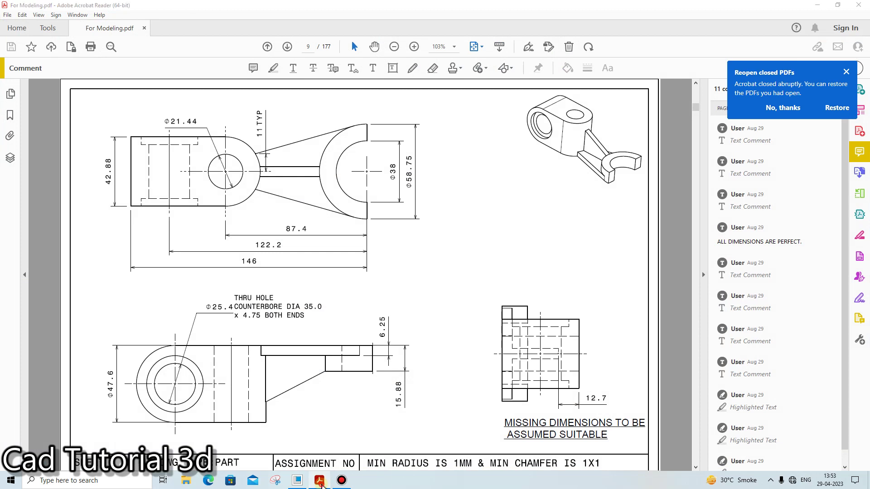
click(322, 483)
click(295, 275)
click(169, 273)
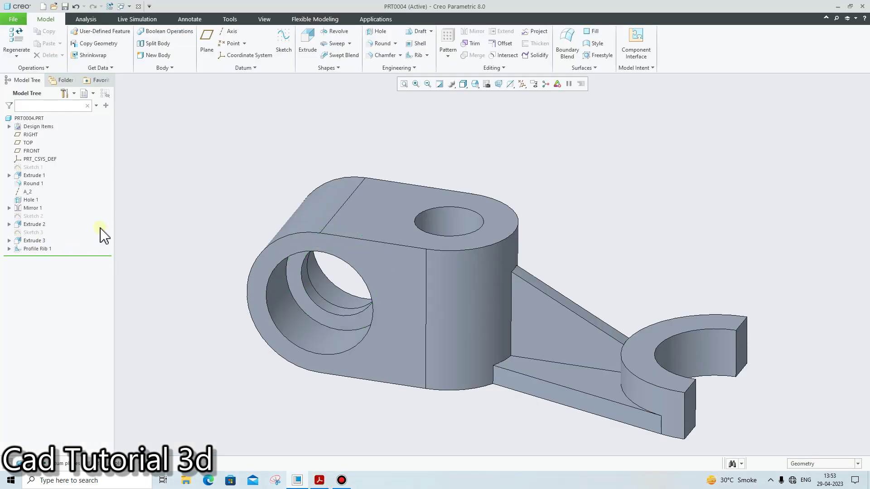
click(23, 243)
click(173, 237)
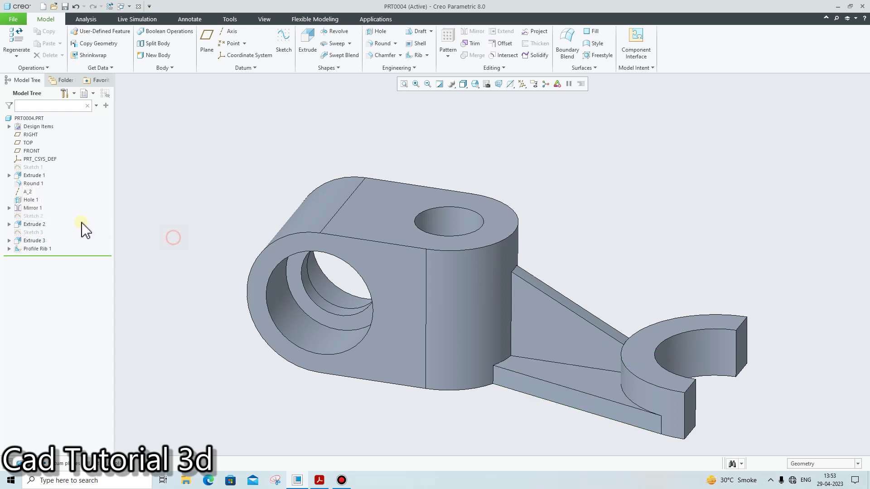
- Edit the block's large through hole, setting its counterbore depth to 4.75 mm as given in the PDF drawing
click(29, 201)
click(42, 144)
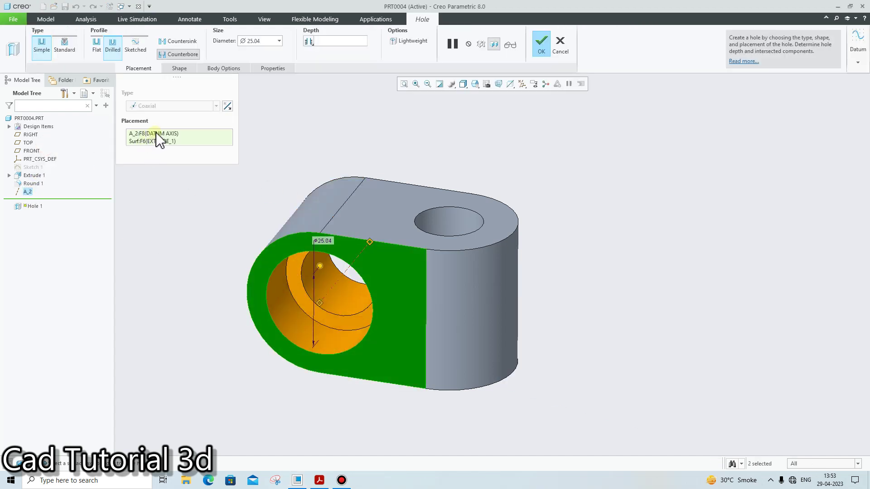
click(181, 69)
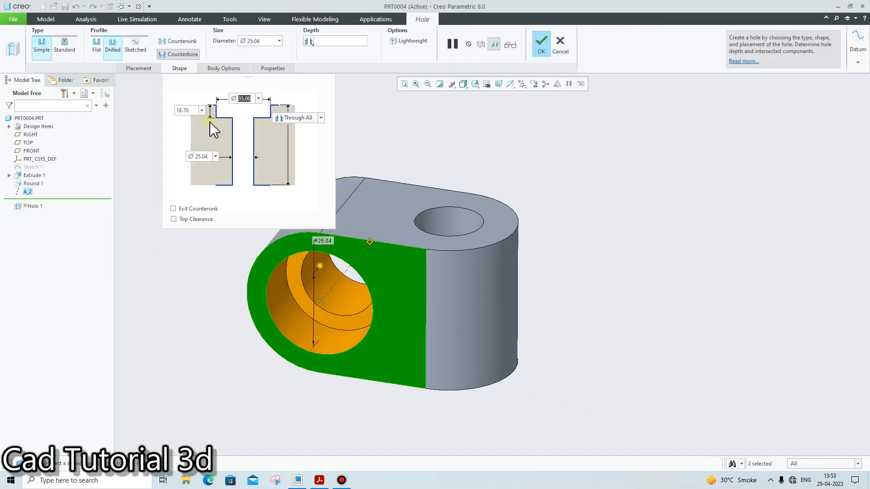
click(319, 480)
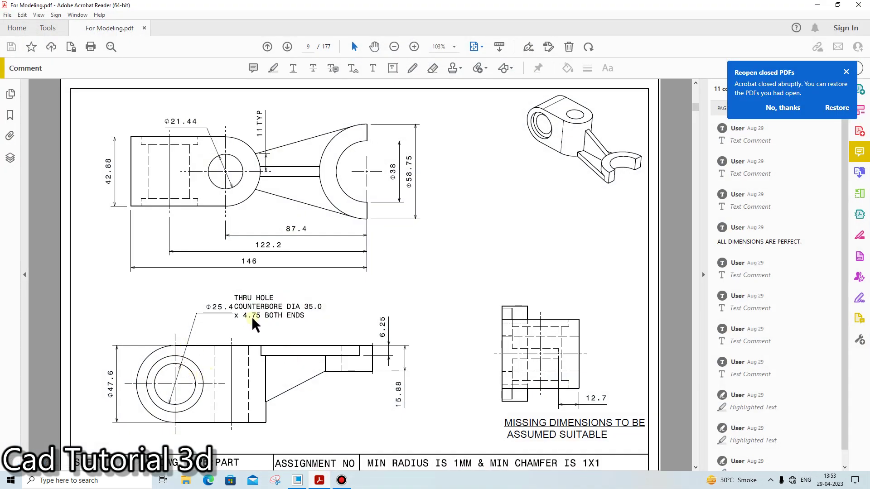
click(322, 487)
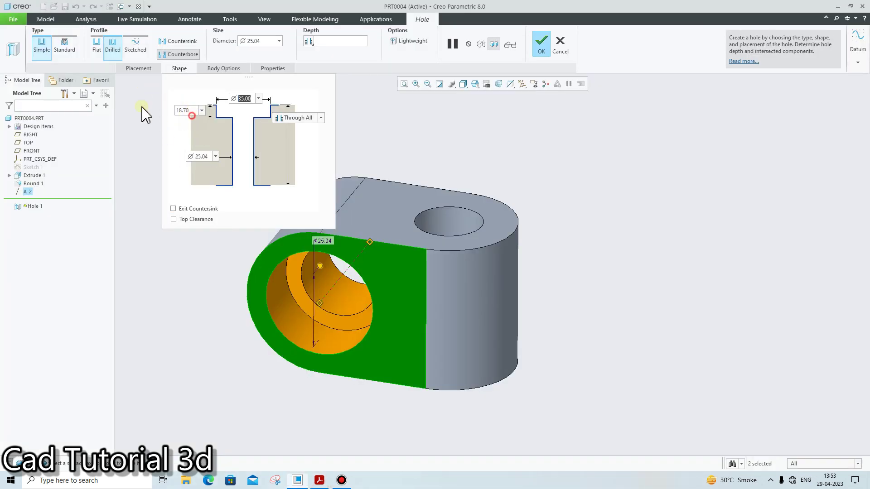
key(BackSpace)
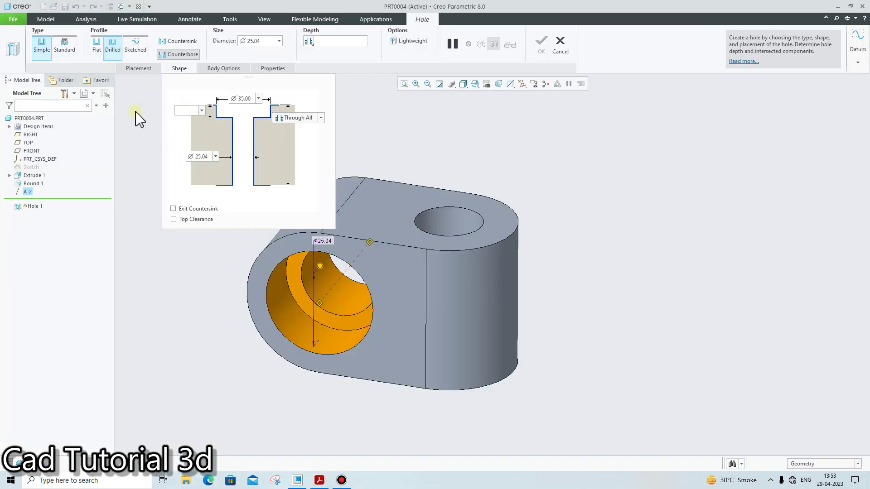
text(4.75)
key(Return)
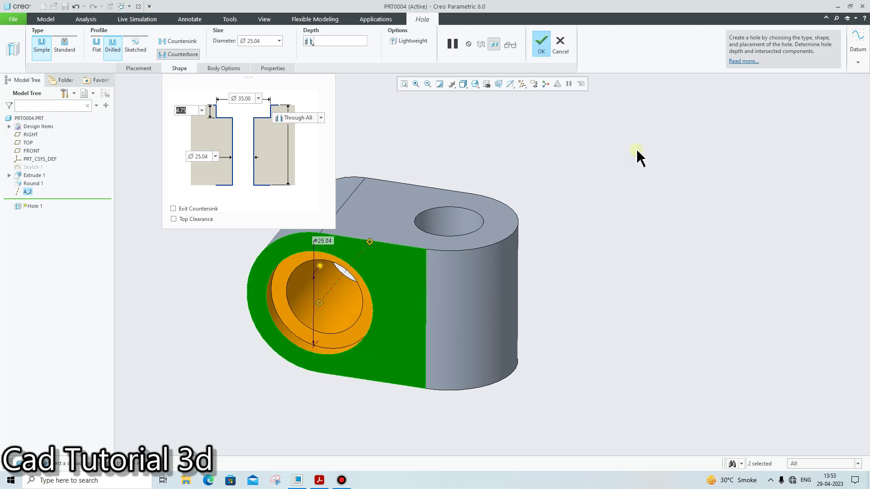
click(540, 45)
- Examine the revised counterbore on the bracket and recheck it against the PDF drawing
mouse_move(572, 151)
middle_down()
mouse_move(546, 140)
mouse_move(525, 195)
mouse_move(559, 161)
mouse_move(670, 198)
mouse_move(563, 235)
mouse_move(528, 298)
mouse_move(524, 369)
mouse_move(553, 290)
middle_up()
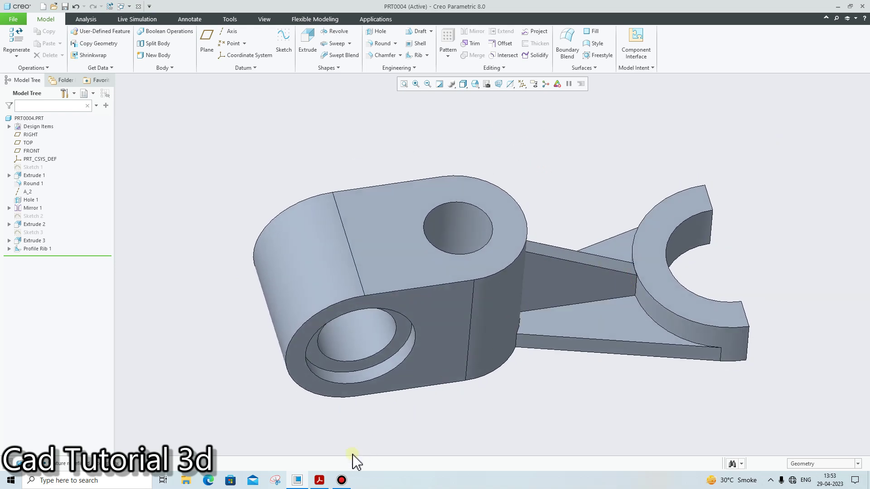
click(319, 480)
click(319, 481)
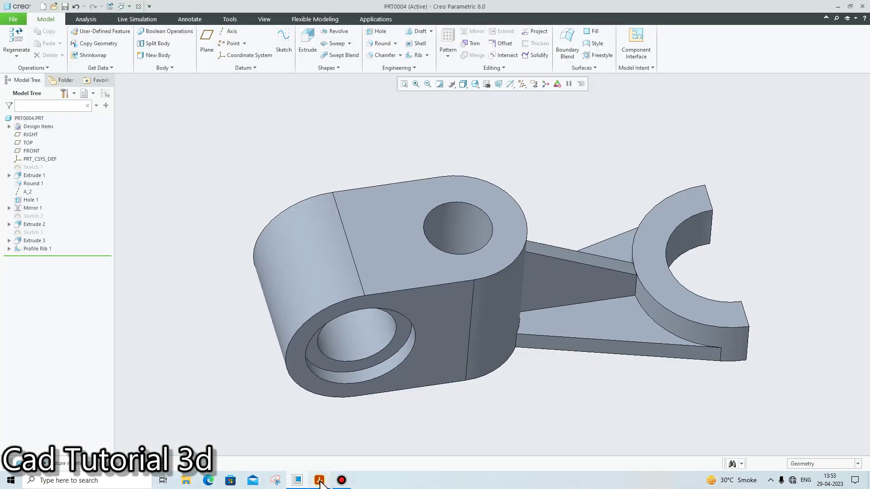
click(274, 123)
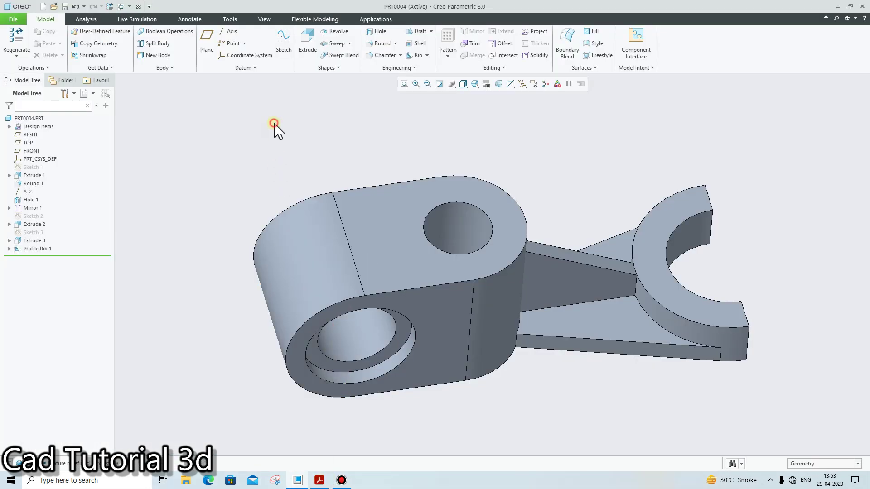
- Apply a gold-coloured metal appearance from the std-metals.dmt library to the whole part
click(230, 20)
click(258, 19)
click(232, 160)
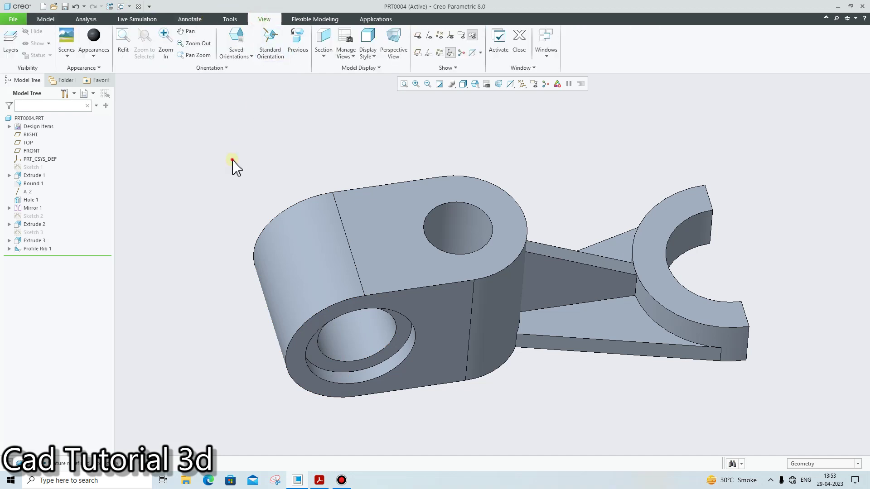
click(107, 56)
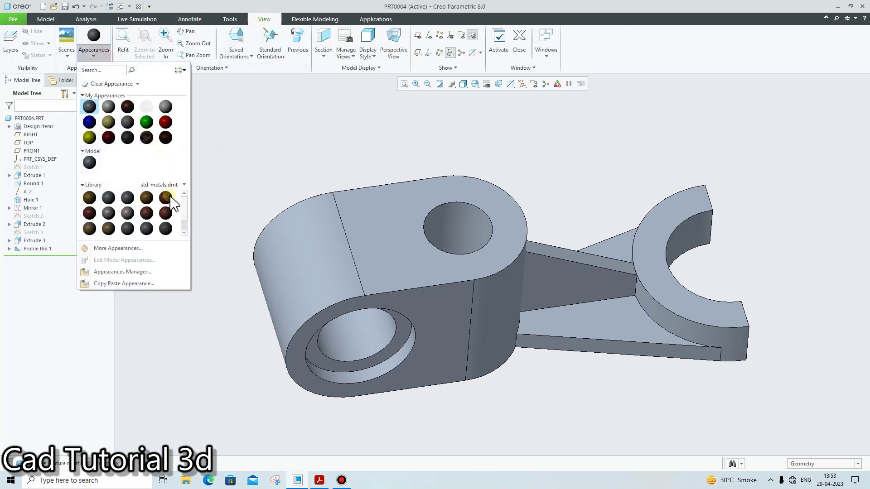
click(147, 198)
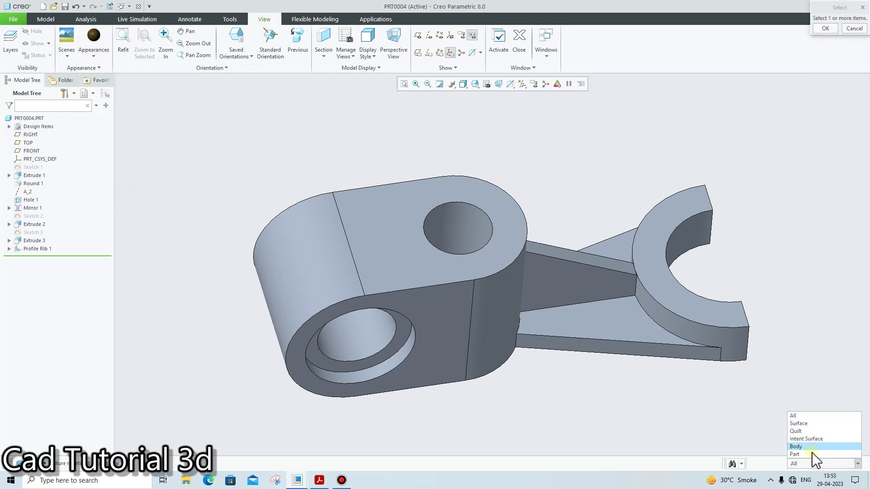
click(811, 454)
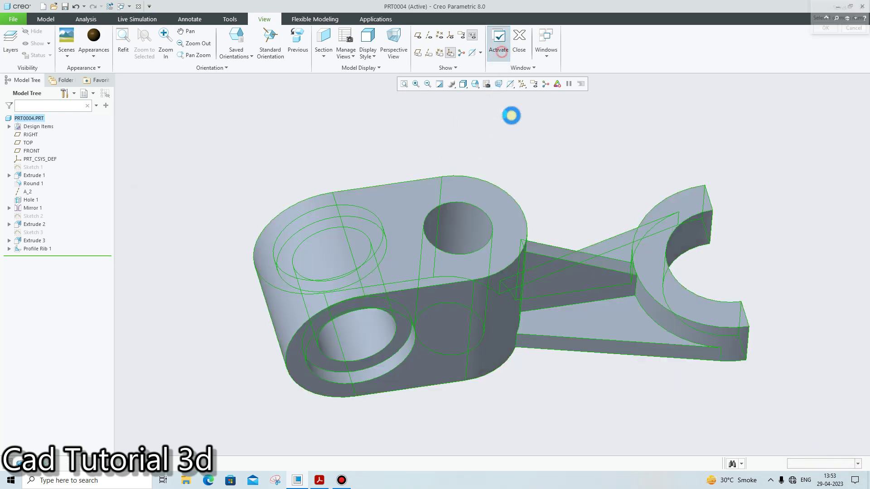
mouse_move(531, 156)
middle_down()
mouse_move(575, 136)
mouse_move(564, 166)
mouse_move(666, 286)
mouse_move(654, 233)
mouse_move(649, 254)
mouse_move(636, 222)
mouse_move(538, 200)
mouse_move(326, 212)
mouse_move(328, 258)
mouse_move(336, 237)
middle_up()
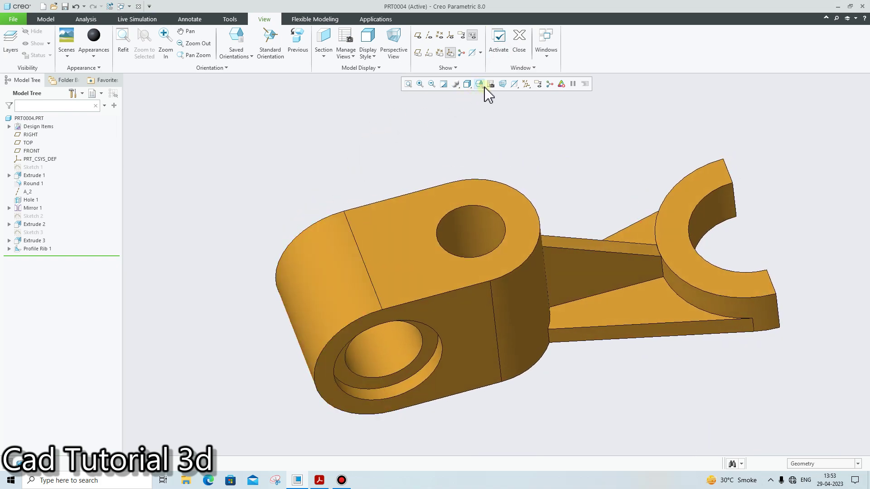
- Try the Shading With Reflections display style and view the bracket from another angle
click(468, 86)
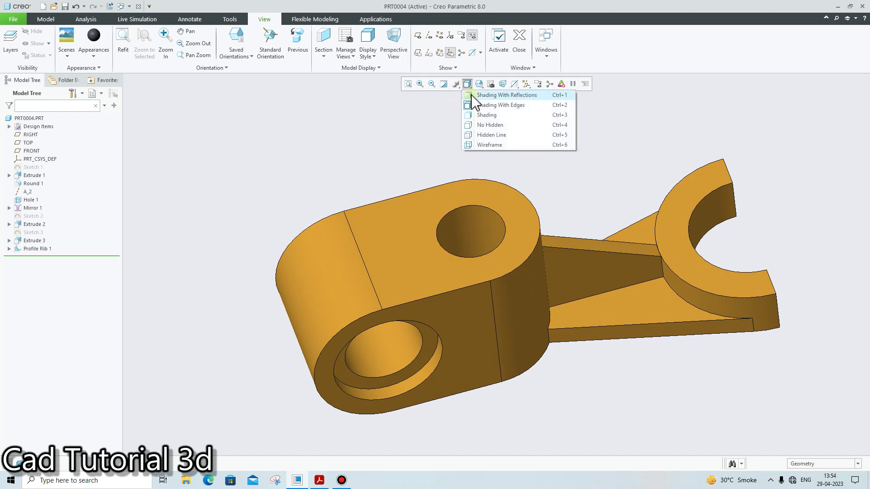
click(474, 96)
middle_drag(633, 181, 532, 428)
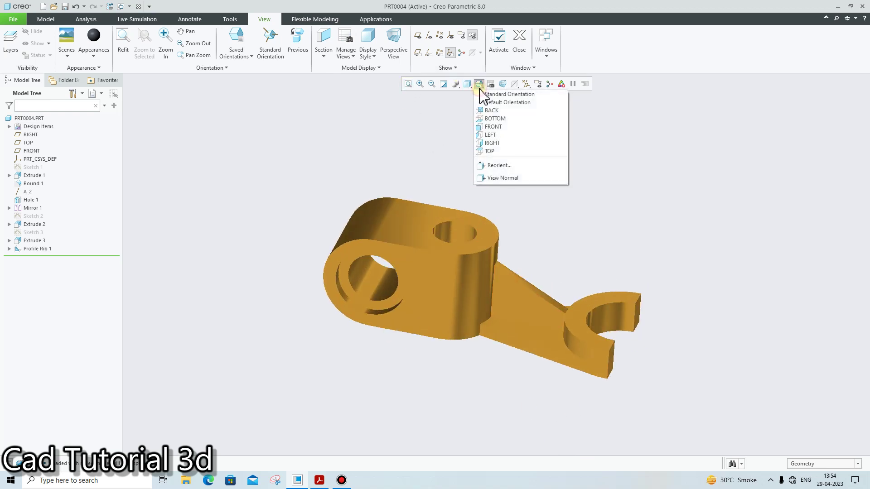
- Switch the display style to Shading With Edges and inspect the finished bracket
click(471, 108)
click(620, 174)
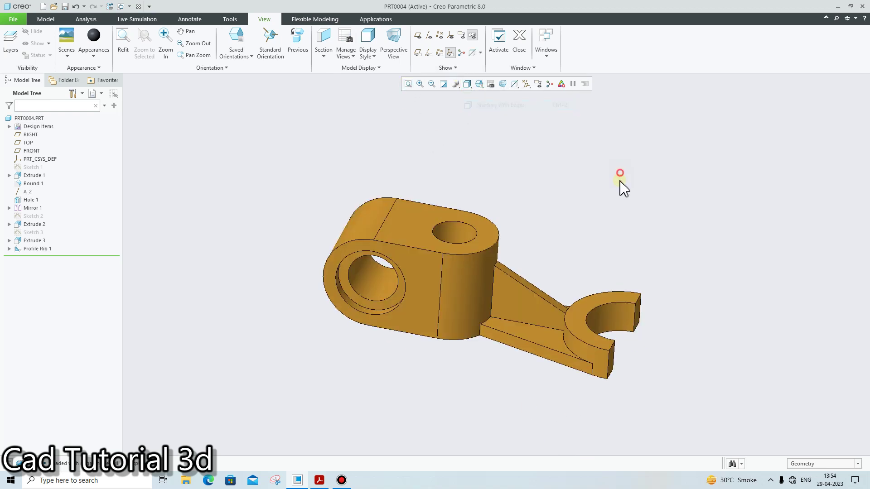
scroll(590, 207, down, 2)
scroll(499, 257, up, 3)
scroll(460, 318, down, 2)
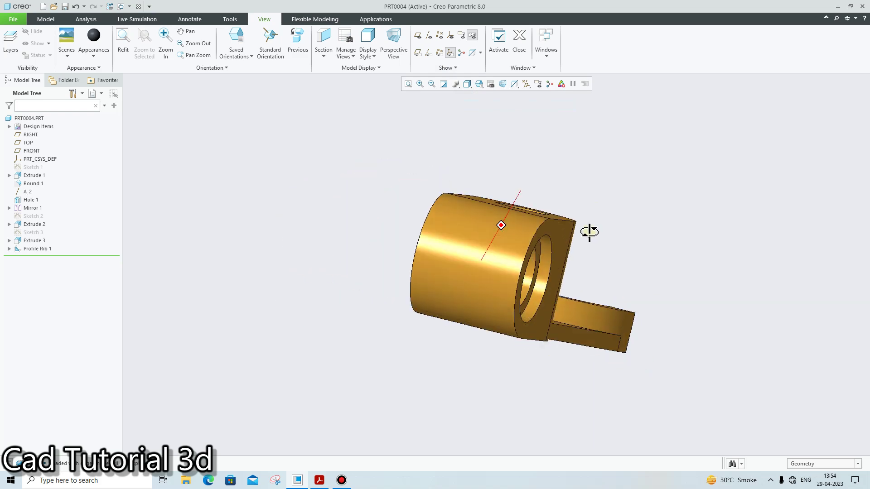